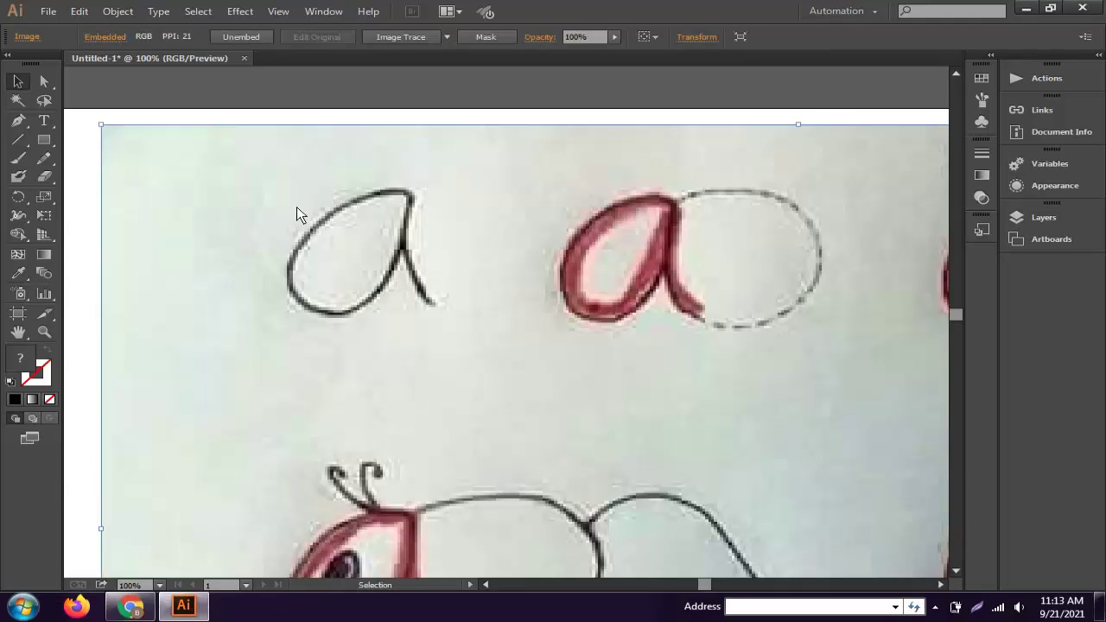
- Draw an unfilled black-outlined ellipse over the a's loop, tilted to match it
left_click_drag(44, 140, 124, 180)
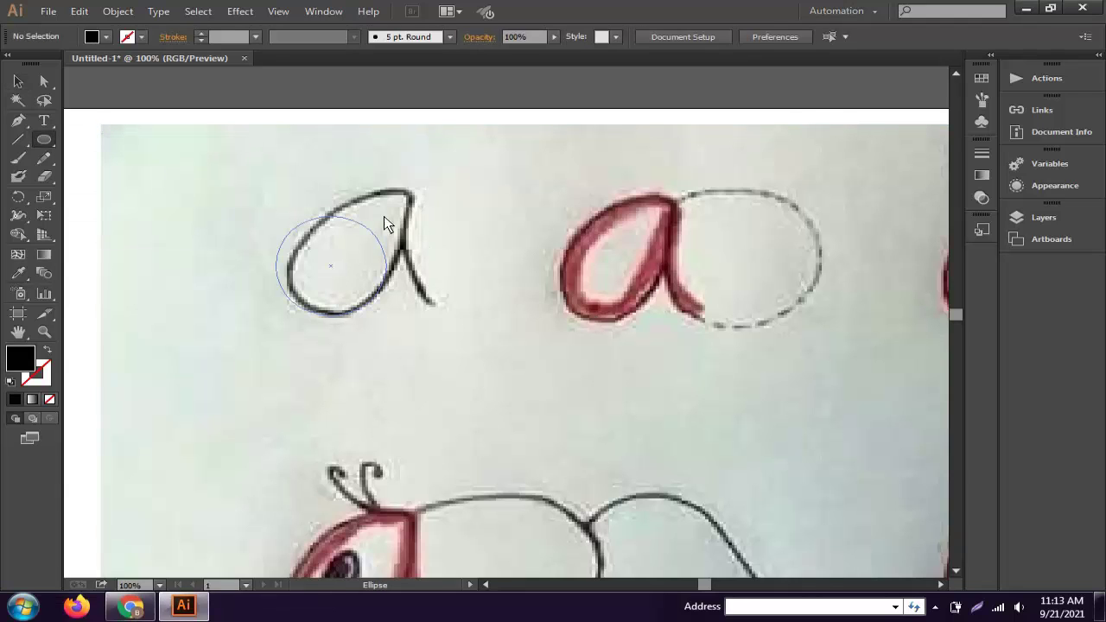
left_click_drag(278, 215, 393, 315)
key("shift+x")
key("Up")
key("Up")
key("Up")
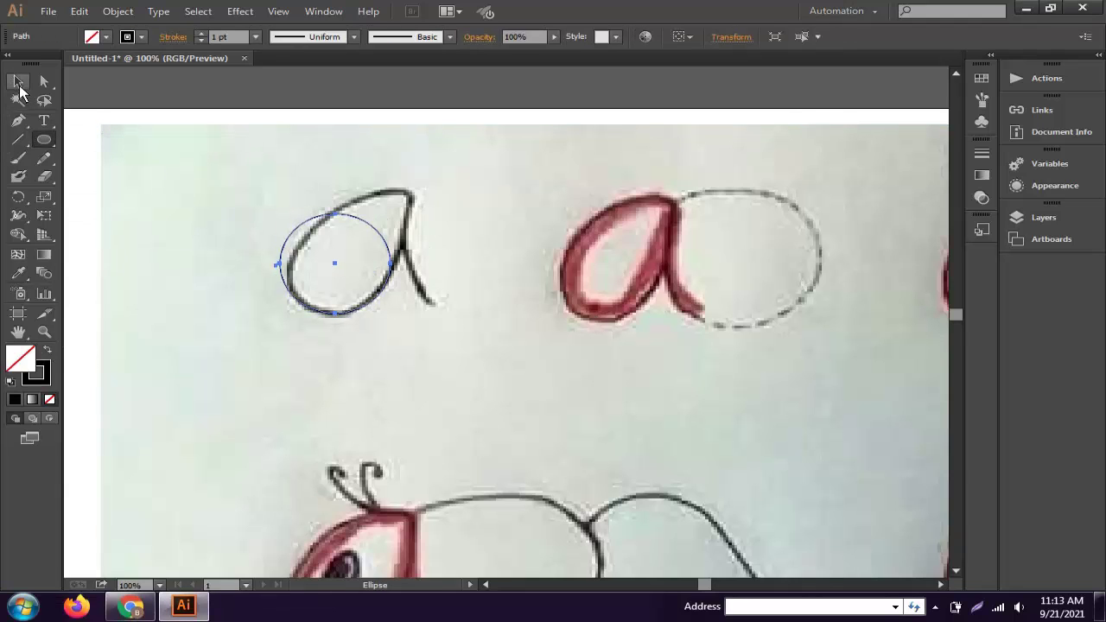
left_click(19, 82)
key("ctrl+plus")
mouse_move(210, 233)
left_mouse_down()
mouse_move(328, 238)
mouse_move(378, 163)
mouse_move(408, 192)
mouse_move(393, 200)
left_mouse_up()
- Convert the loop's top anchor into a sharp teardrop point
key("a")
left_click(327, 216)
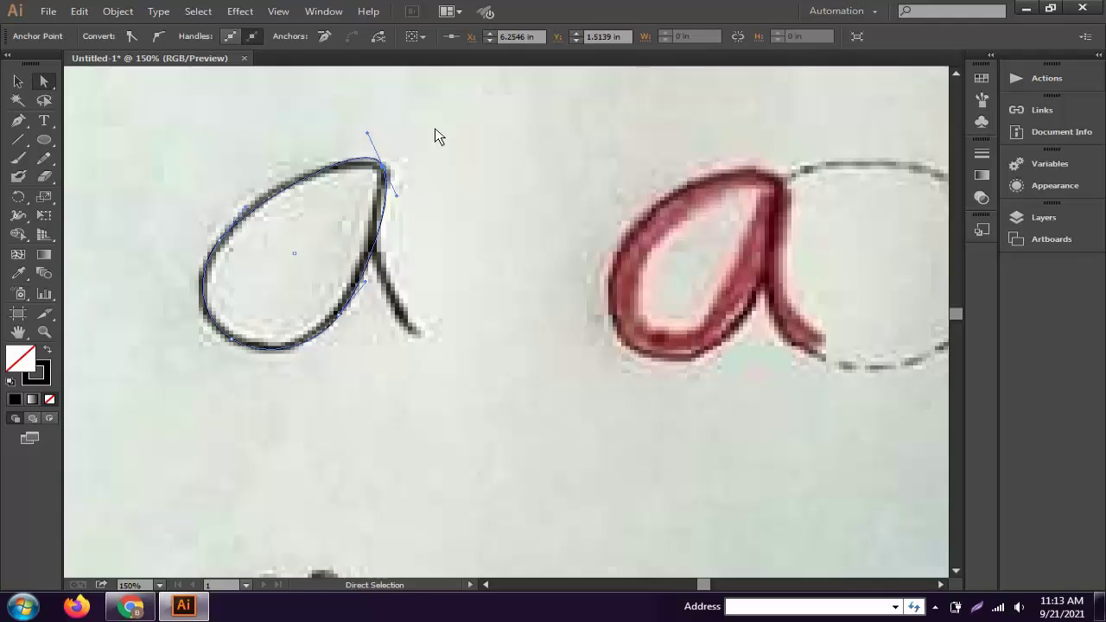
mouse_move(222, 129)
left_mouse_down()
mouse_move(309, 216)
mouse_move(291, 185)
left_mouse_up()
key("shift+c")
key("ctrl+shift+a")
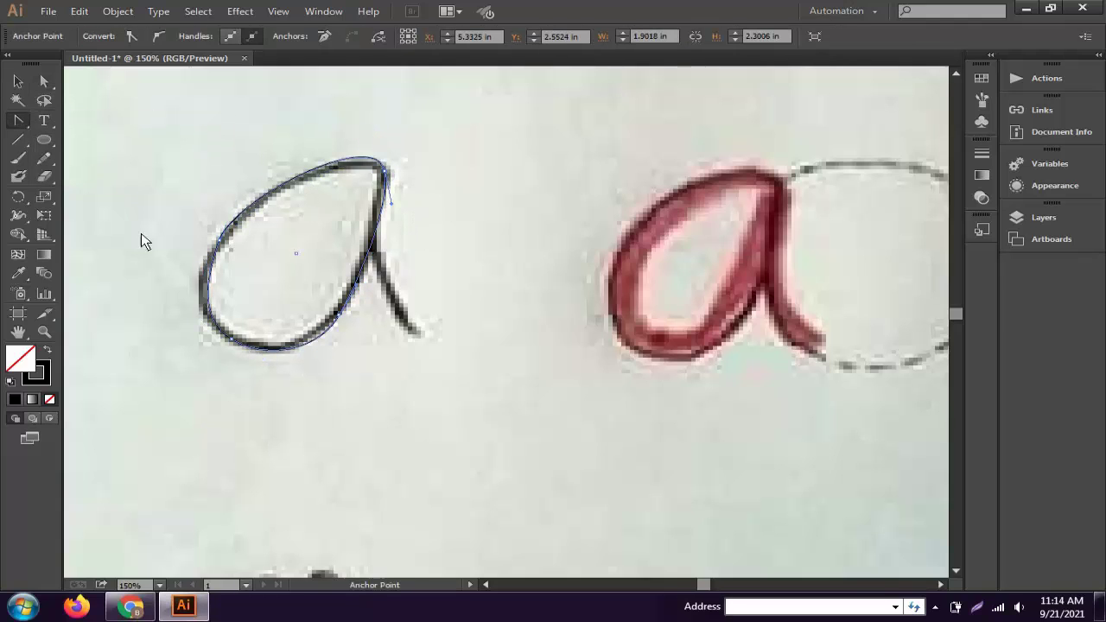
key("v")
- Pen a straight tail stroke from the loop's side down to the letter's tip
left_click(18, 121)
left_click(366, 222)
left_click(413, 329)
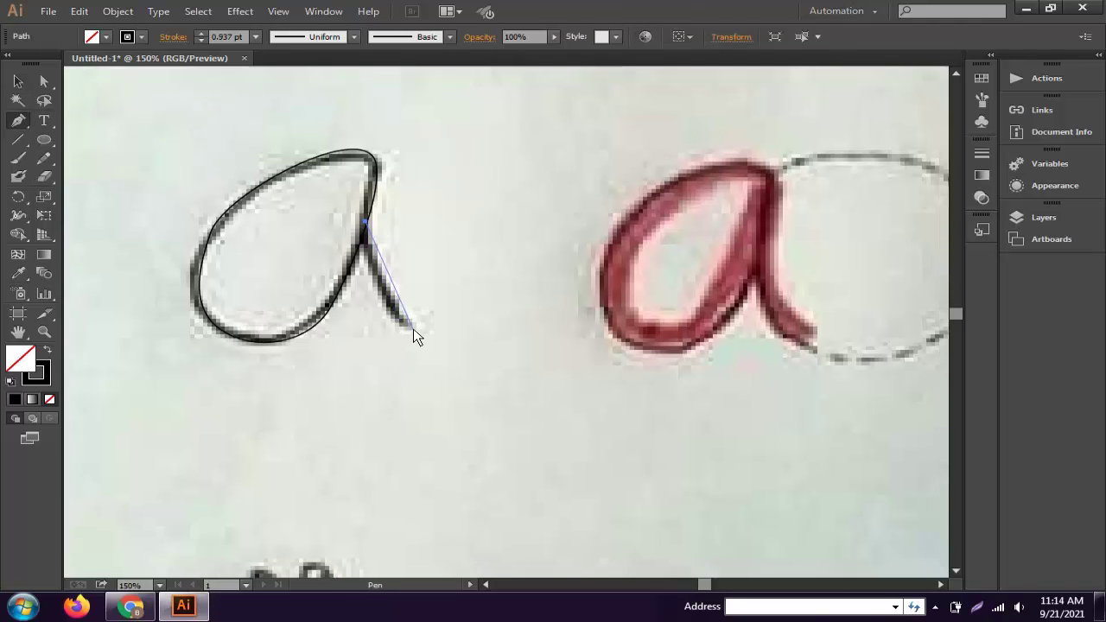
key("v")
- Give the traced a paths an 8 pt stroke
key("ctrl+minus")
key("ctrl+minus")
key("ctrl+plus")
key("ctrl+plus")
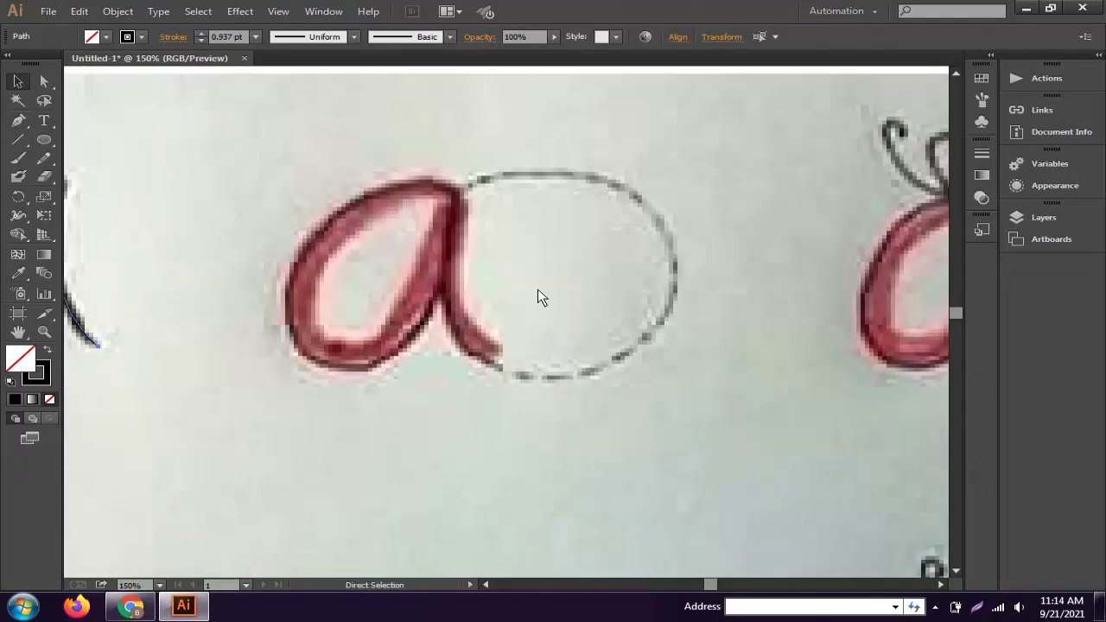
left_click(464, 313)
left_click(201, 33)
- Expand both parts of the traced a with Fill and Stroke into solid shapes
left_click(493, 215)
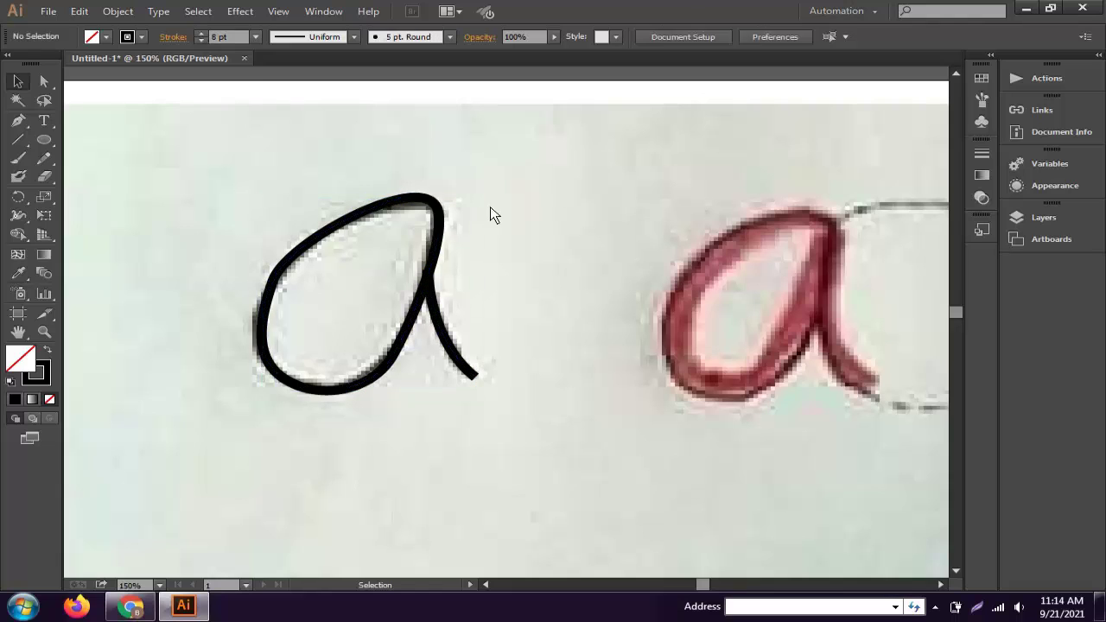
left_click(437, 225)
left_click(44, 80)
left_click(286, 296)
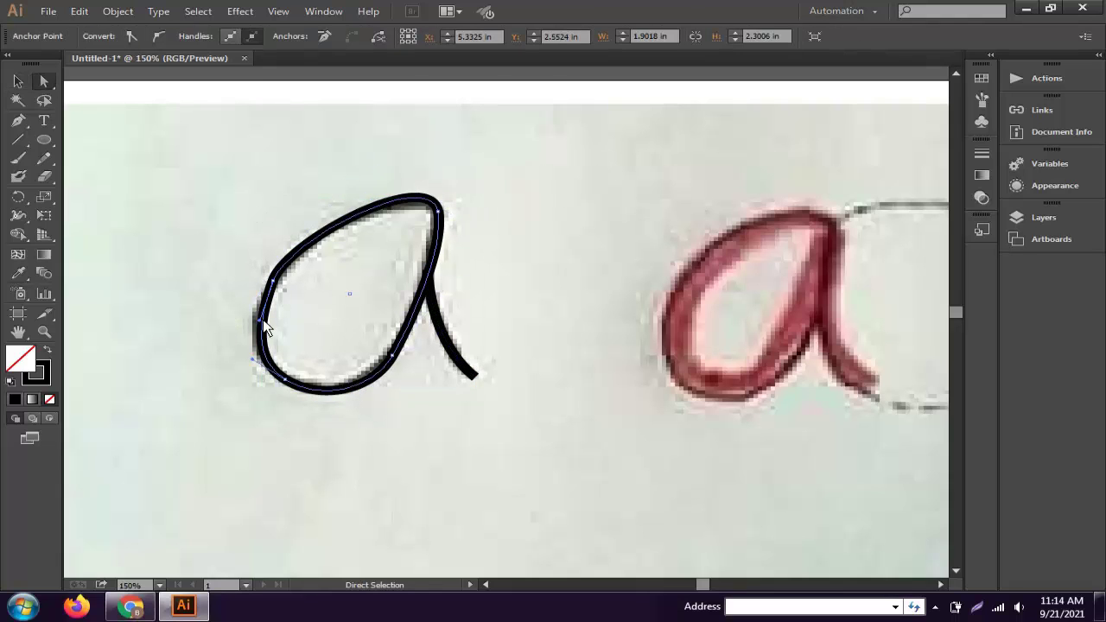
left_click_drag(539, 205, 329, 345)
left_click(118, 12)
left_click(148, 179)
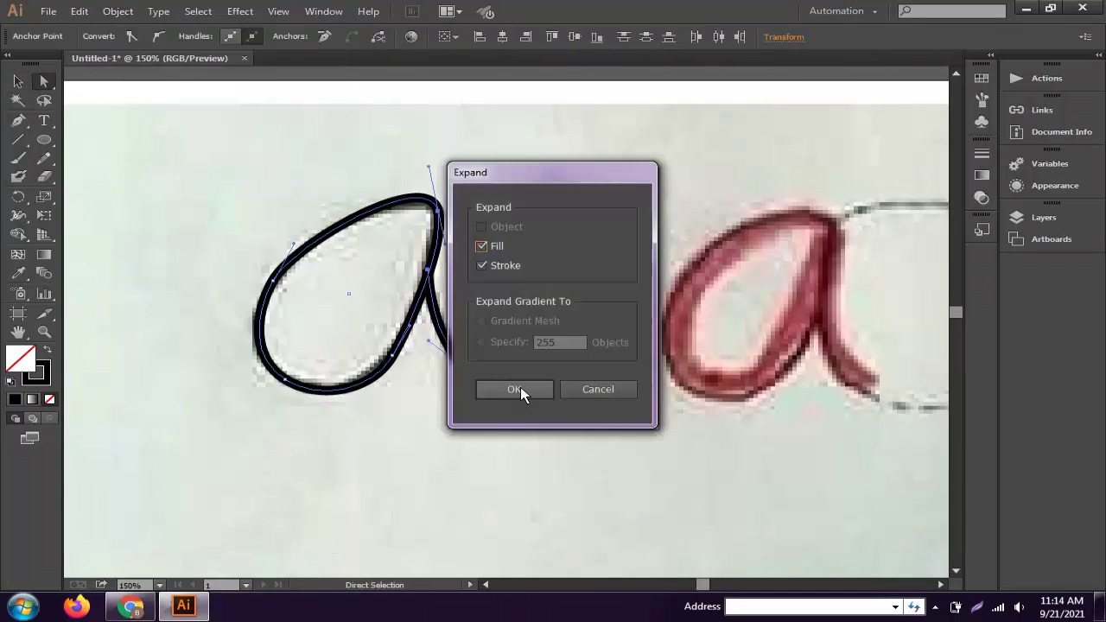
left_click(521, 387)
- Open the Pathfinder panel and move it aside
key("ctrl+minus")
key("ctrl+minus")
left_click(323, 11)
left_click(423, 486)
left_click_drag(484, 80, 813, 80)
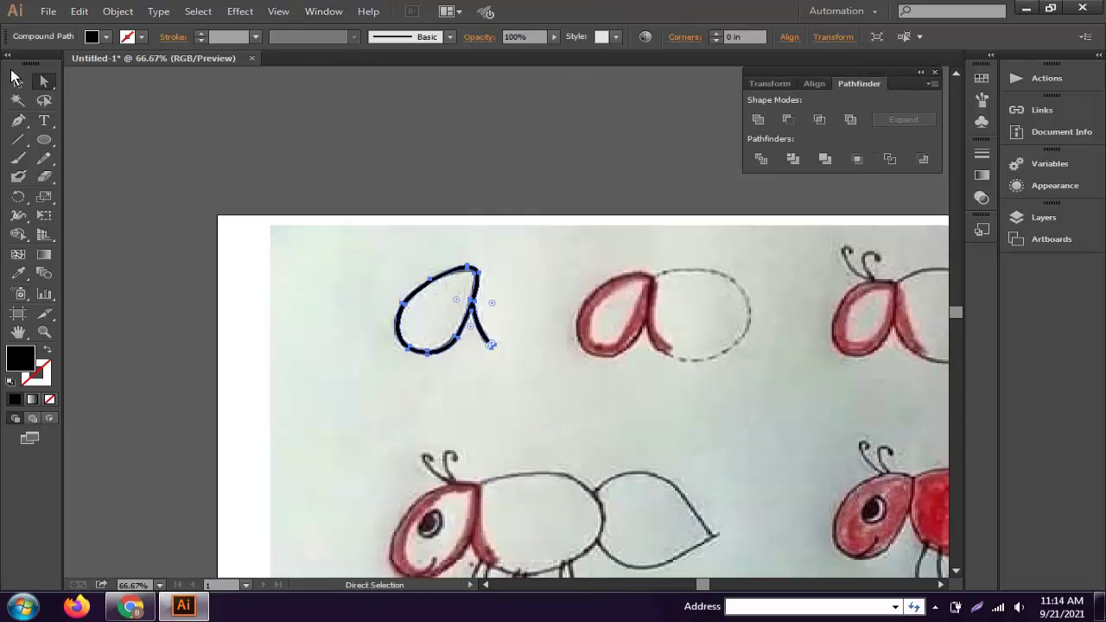
- Alt-drag a copy of the black a onto the red a in the sketch
left_click_drag(745, 312, 509, 266)
left_click(212, 307)
left_click(256, 230)
left_click_drag(248, 303, 425, 302)
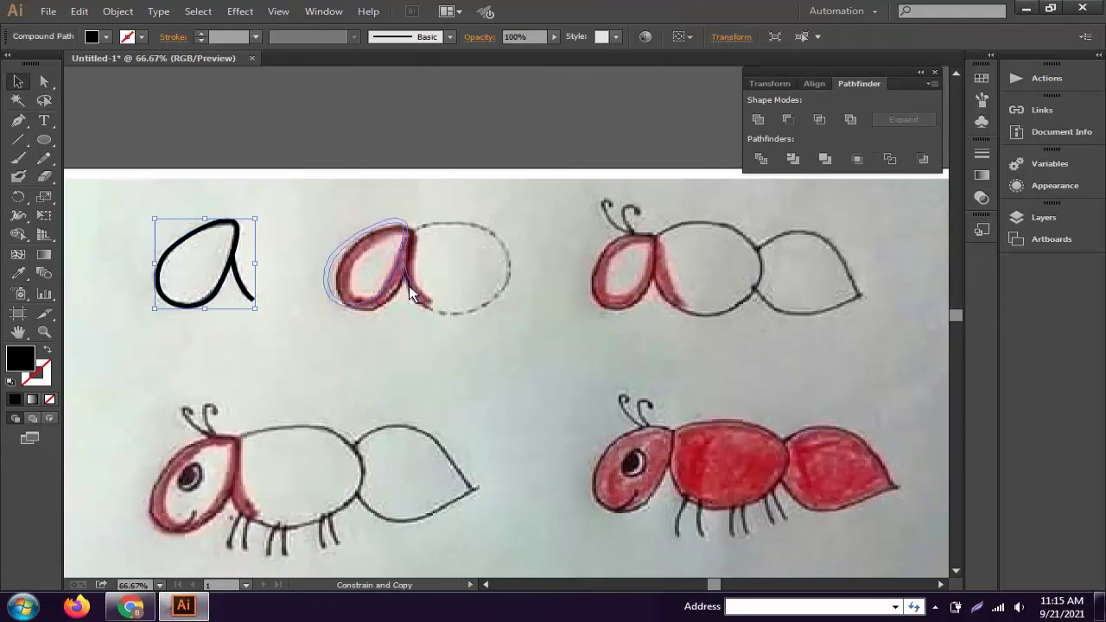
left_click(475, 292)
- Draw an unfilled black ellipse over the dashed oval, rotated to its tilt
key("ctrl+plus")
key("l")
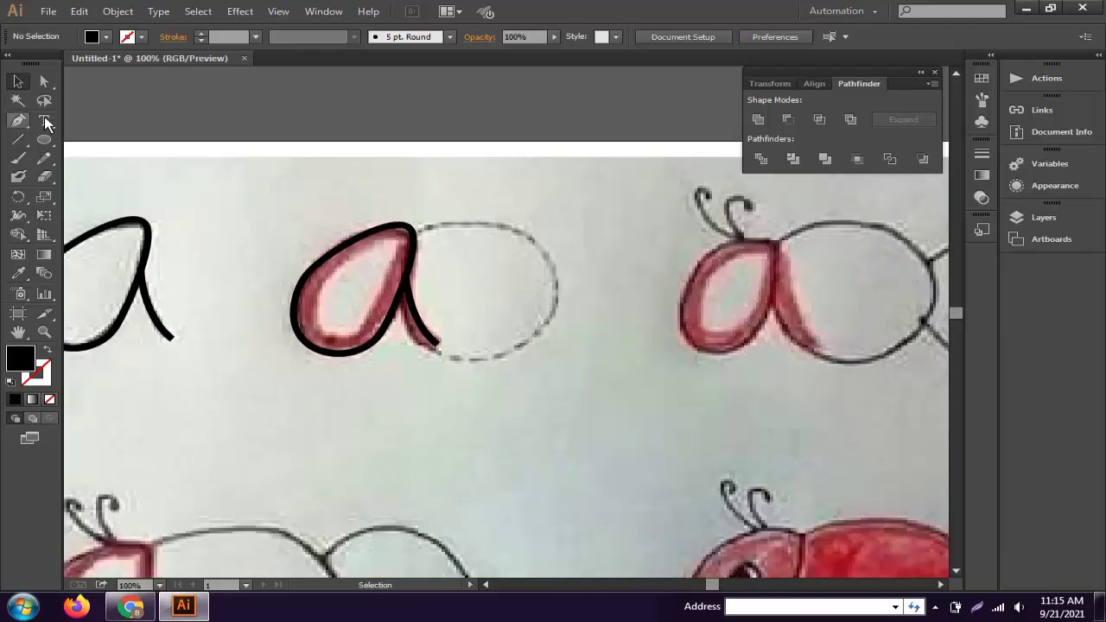
left_click_drag(557, 216, 398, 357)
key("v")
key("shift+x")
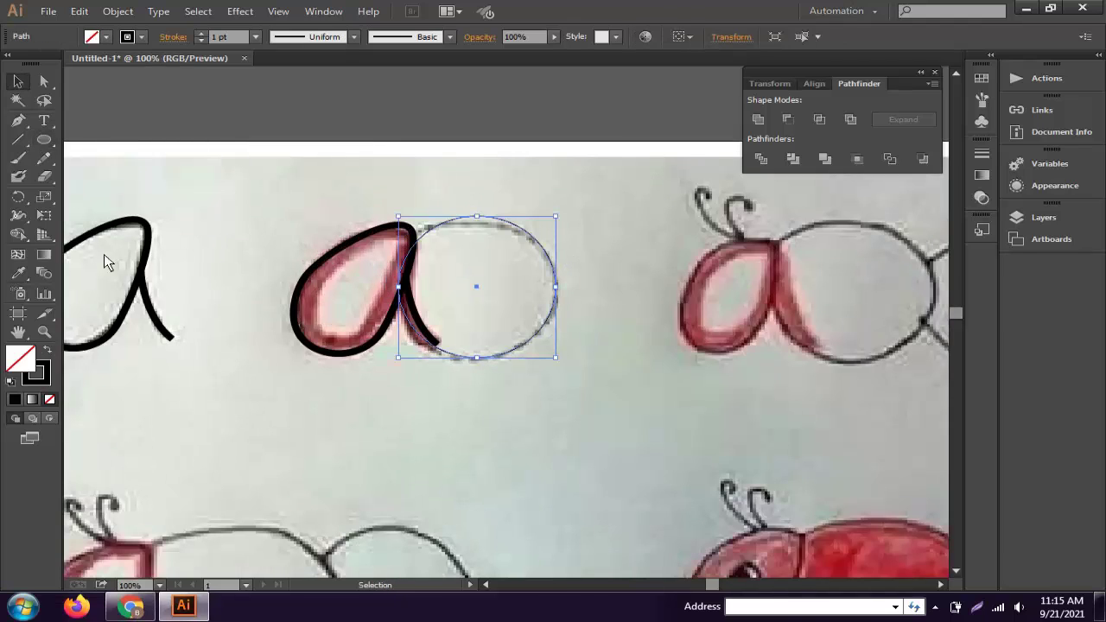
left_click_drag(398, 261, 401, 263)
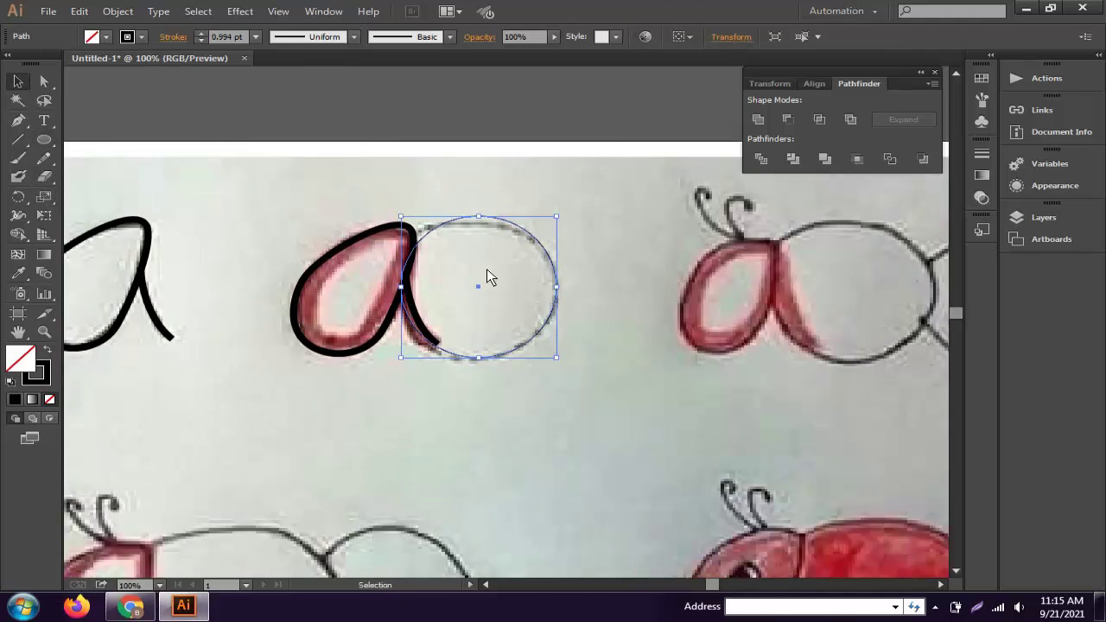
left_click_drag(567, 219, 416, 272)
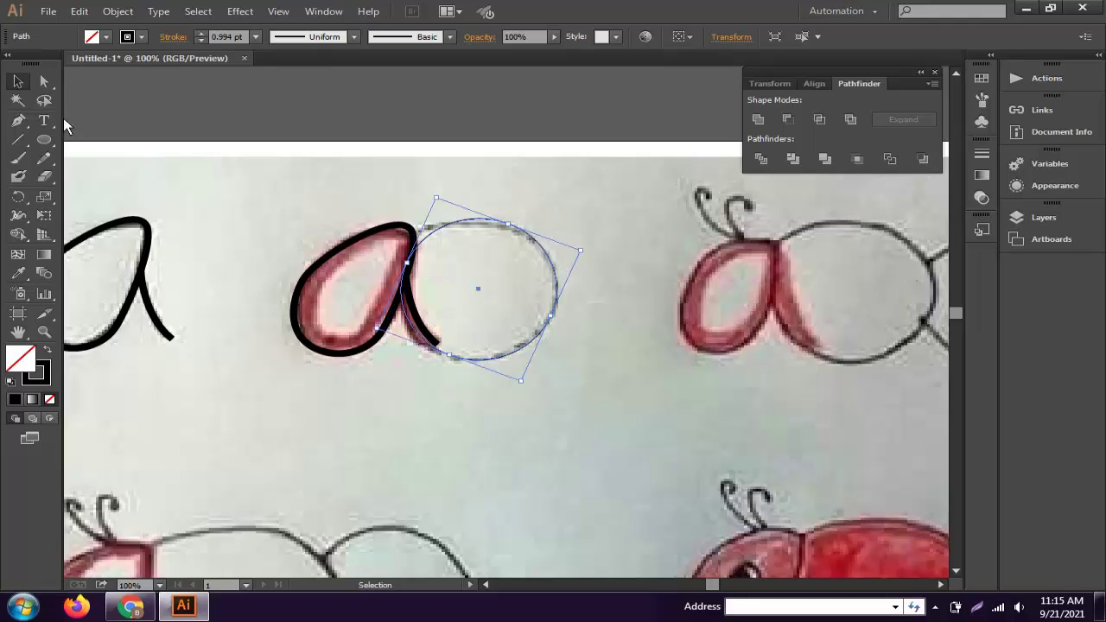
- Adjust the ellipse's top-left anchor so it meets the a
left_click(44, 80)
left_click(411, 248)
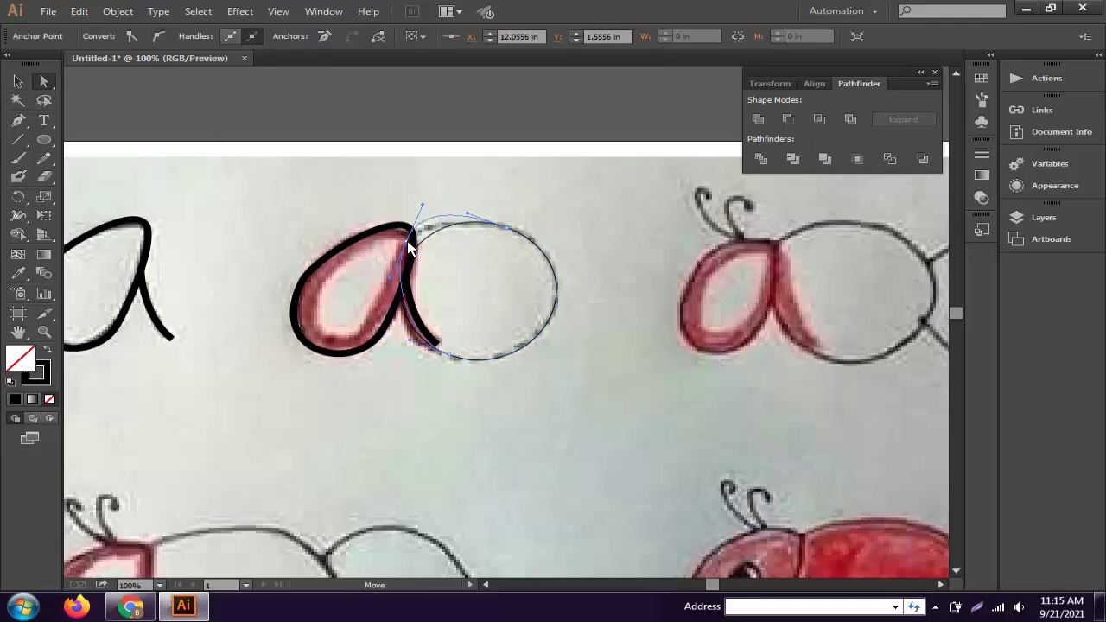
left_click(426, 211)
left_click(513, 314)
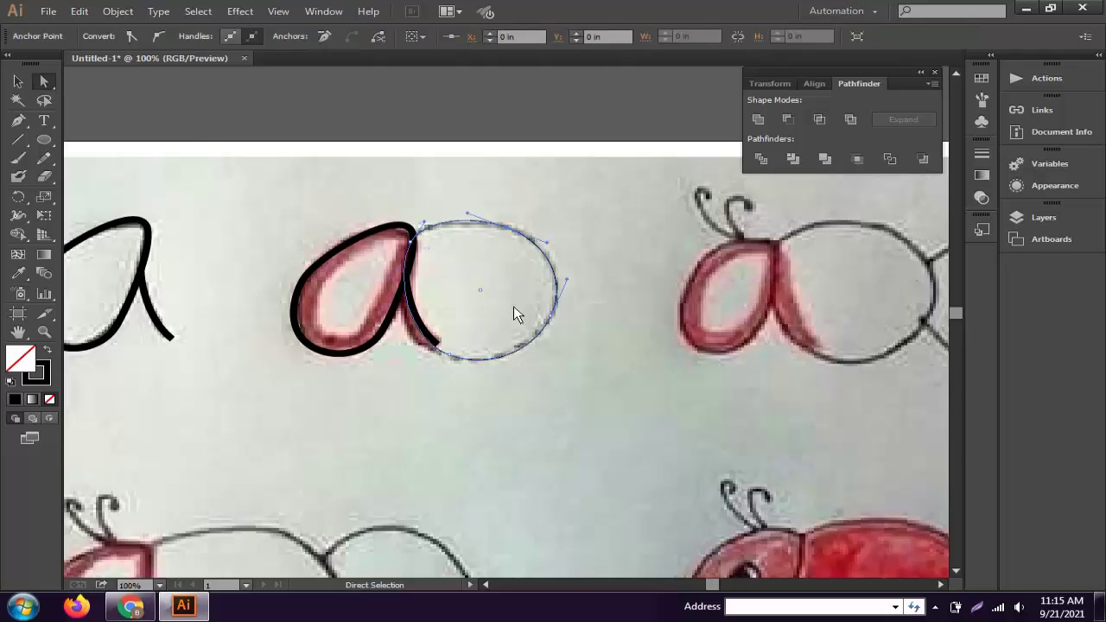
left_click(46, 370)
- Set the ellipse outline to 8 pt and expand it into shapes
key("v")
left_click(201, 34)
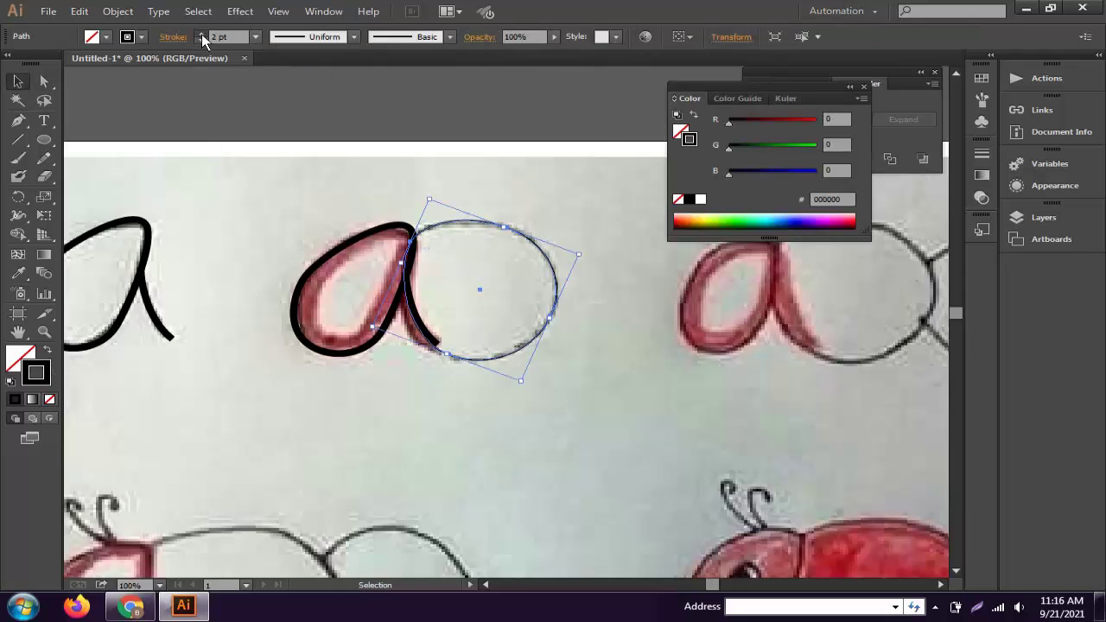
left_click(202, 40)
left_click(201, 40)
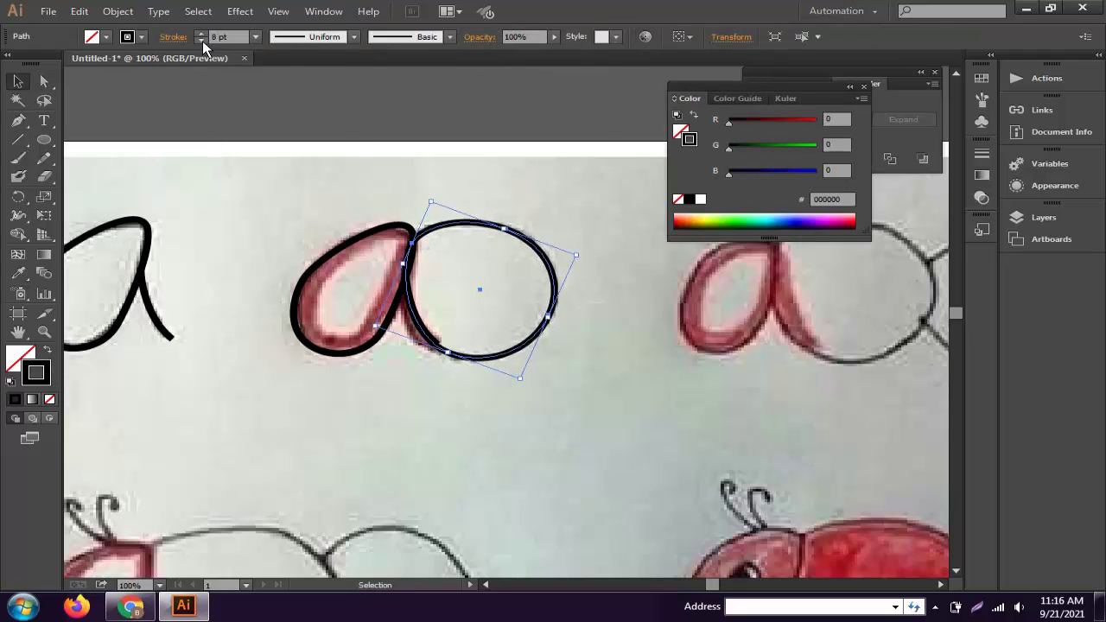
left_click(118, 11)
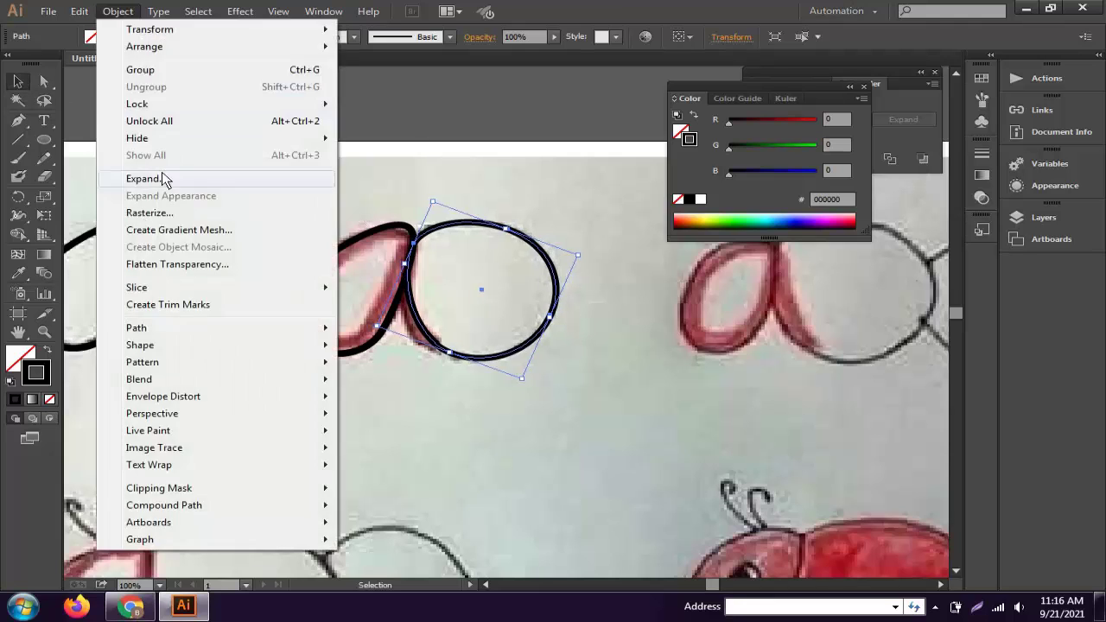
left_click(542, 233)
key("ctrl+minus")
key("ctrl+minus")
key("ctrl+plus")
key("ctrl+plus")
left_click(358, 344)
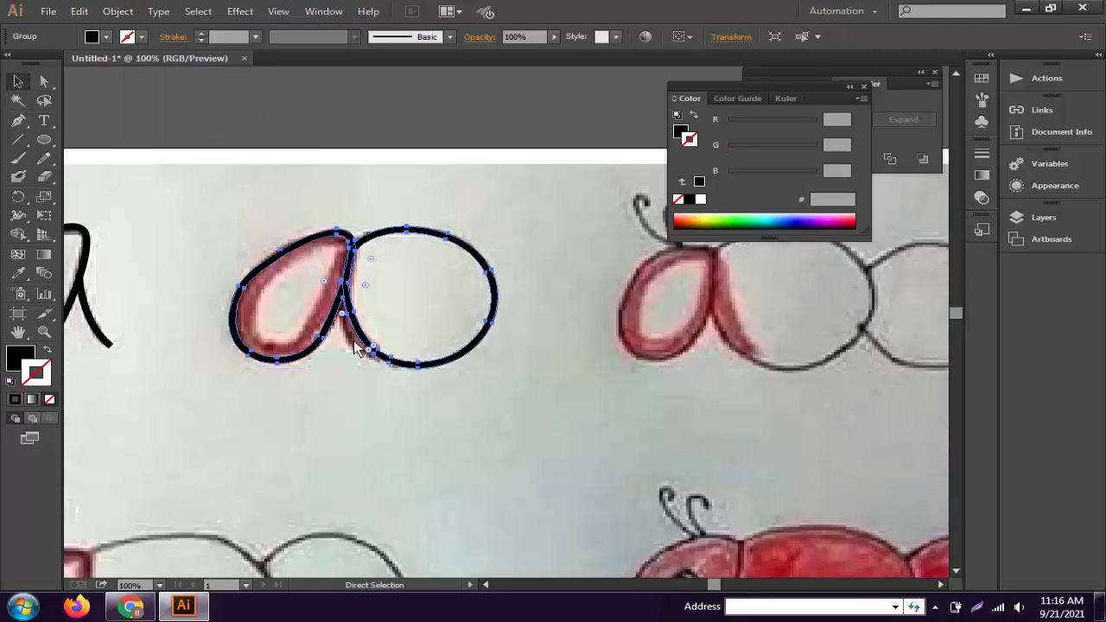
key("ctrl+minus")
key("ctrl+plus")
- Pen-trace the pointed abdomen after the oval as a closed, unfilled curved teardrop
left_click(18, 121)
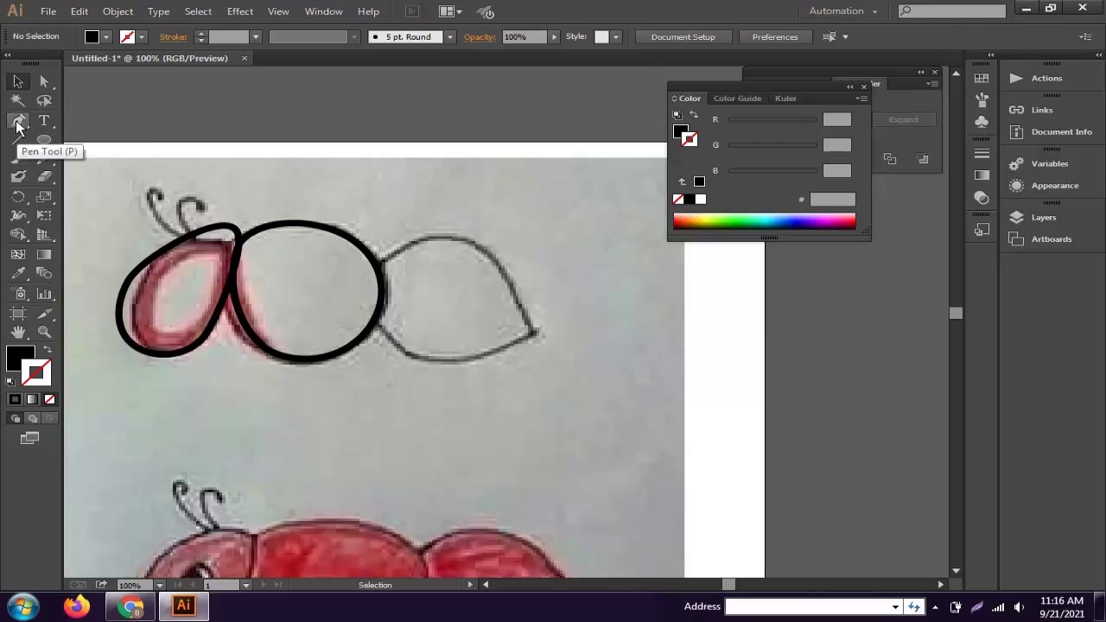
left_click(533, 333)
left_click(380, 334)
left_click_drag(293, 249, 316, 236)
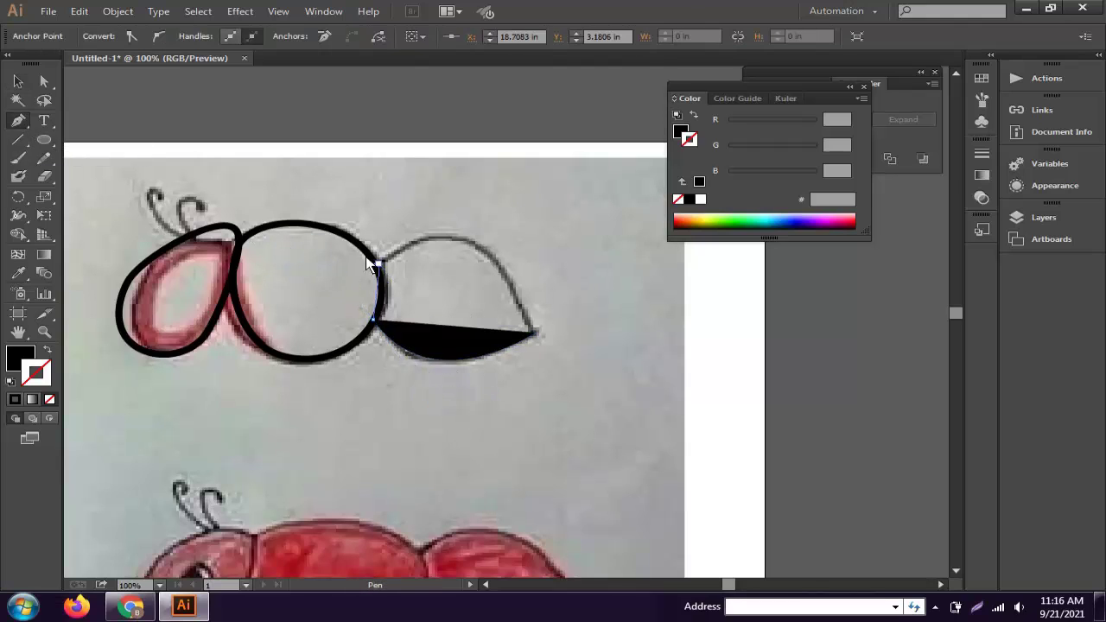
left_click_drag(378, 259, 386, 273)
key("slash")
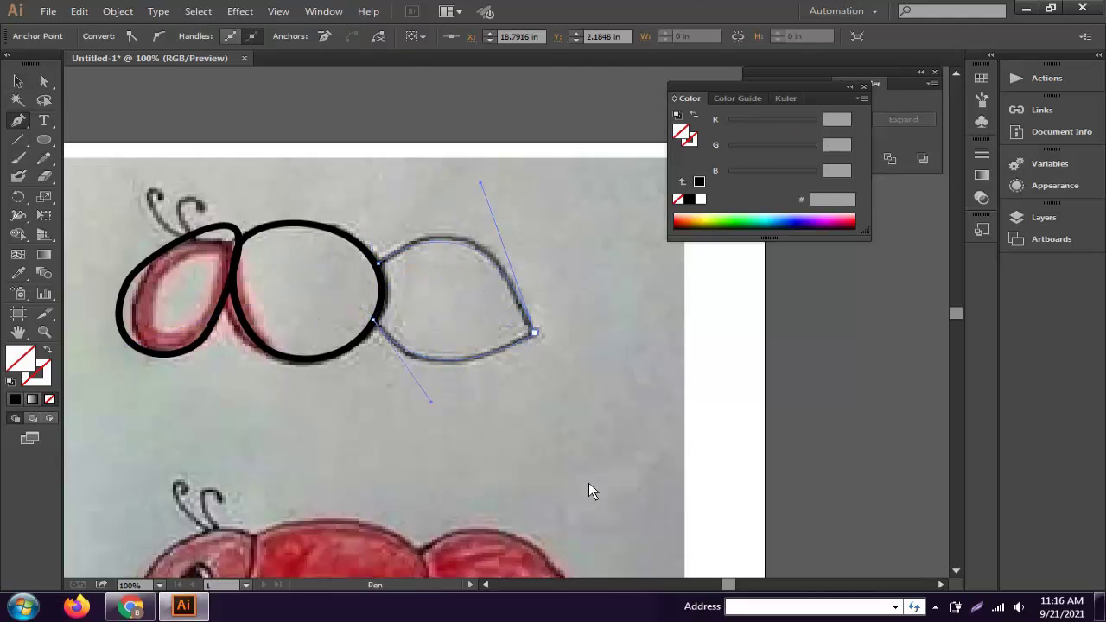
left_click(48, 349)
key("v")
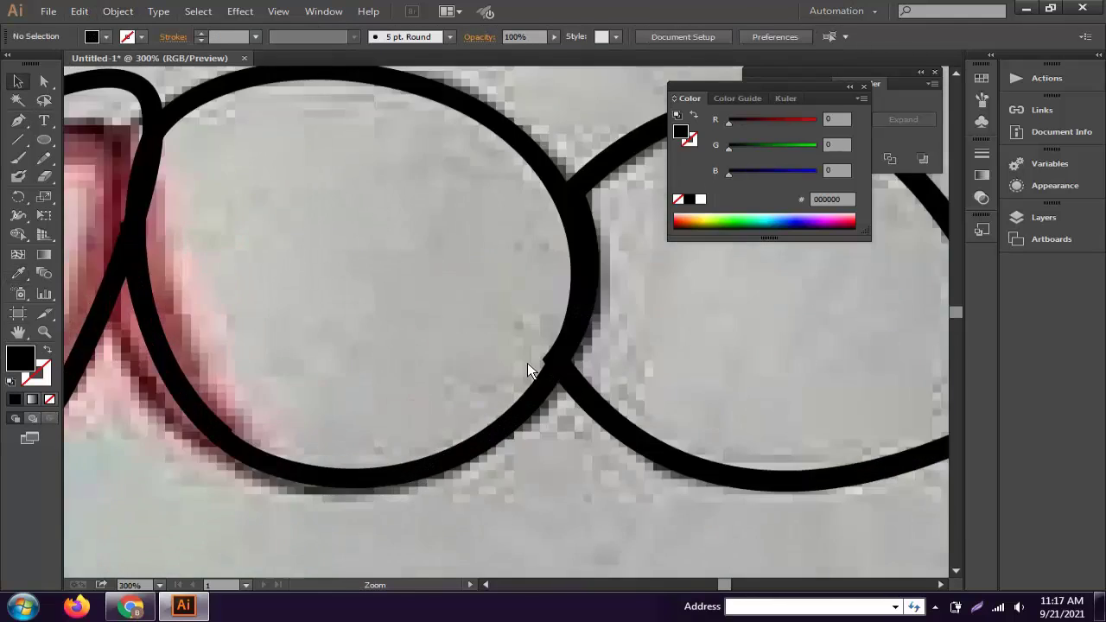
left_click(528, 367)
- Inspect the anchor where the oval and abdomen meet, then close the colour settings
key("a")
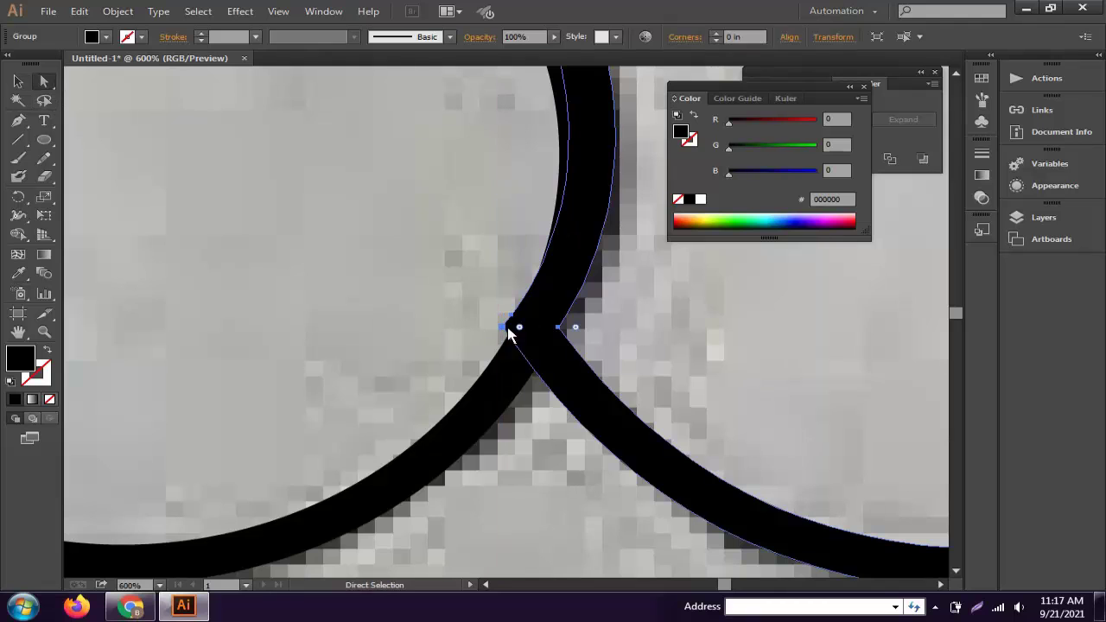
left_click(526, 322)
left_click(605, 338)
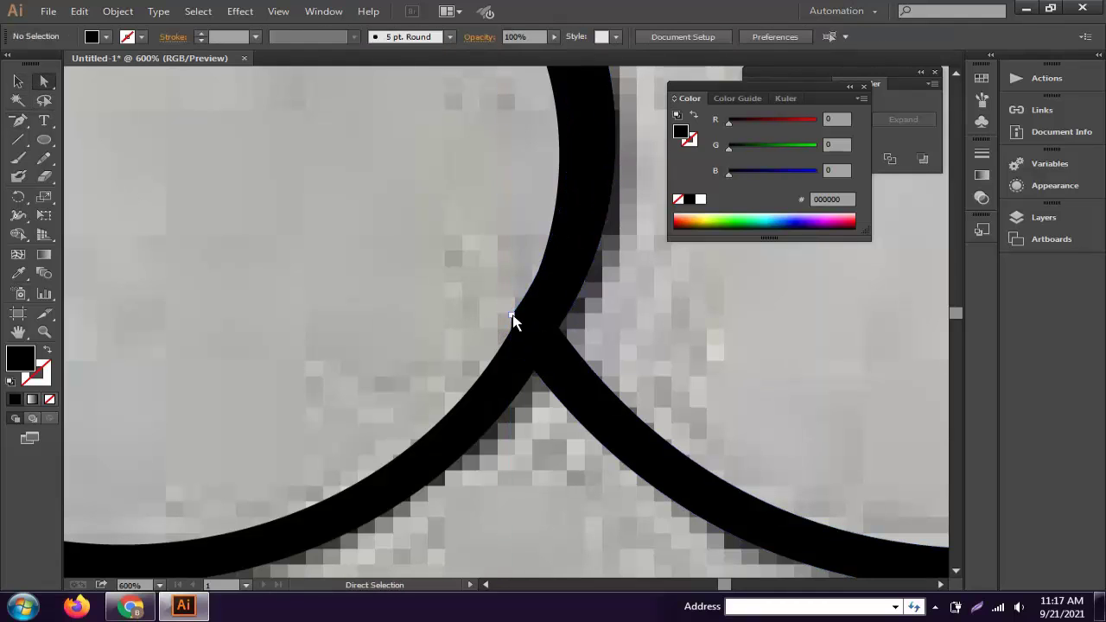
key("ctrl+minus")
key("ctrl+minus")
key("ctrl+minus")
key("ctrl+minus")
key("ctrl+minus")
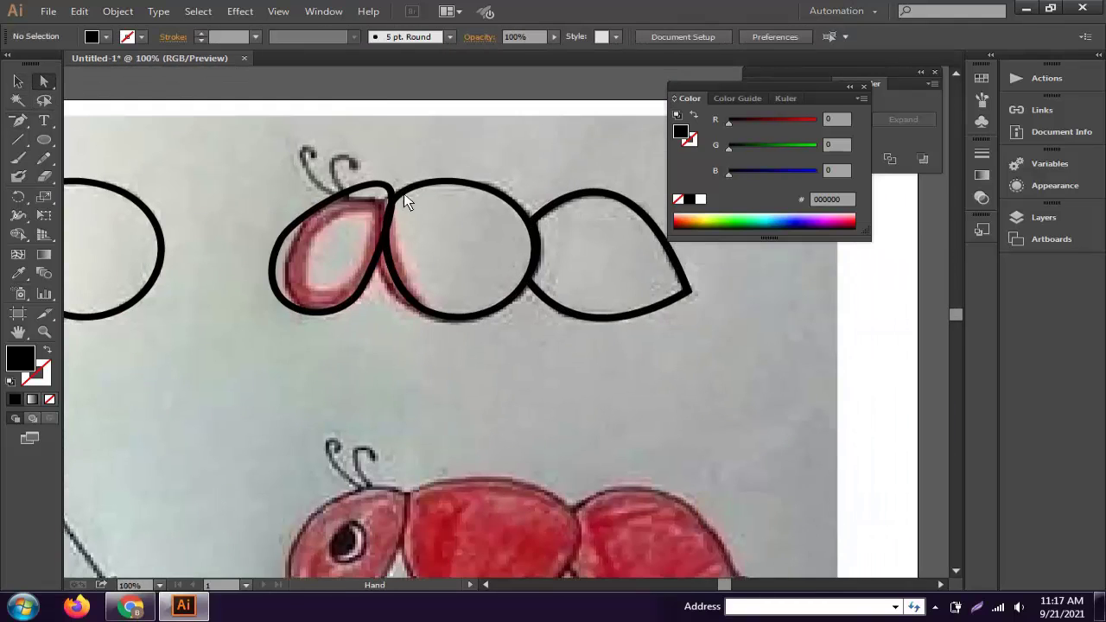
left_click(864, 88)
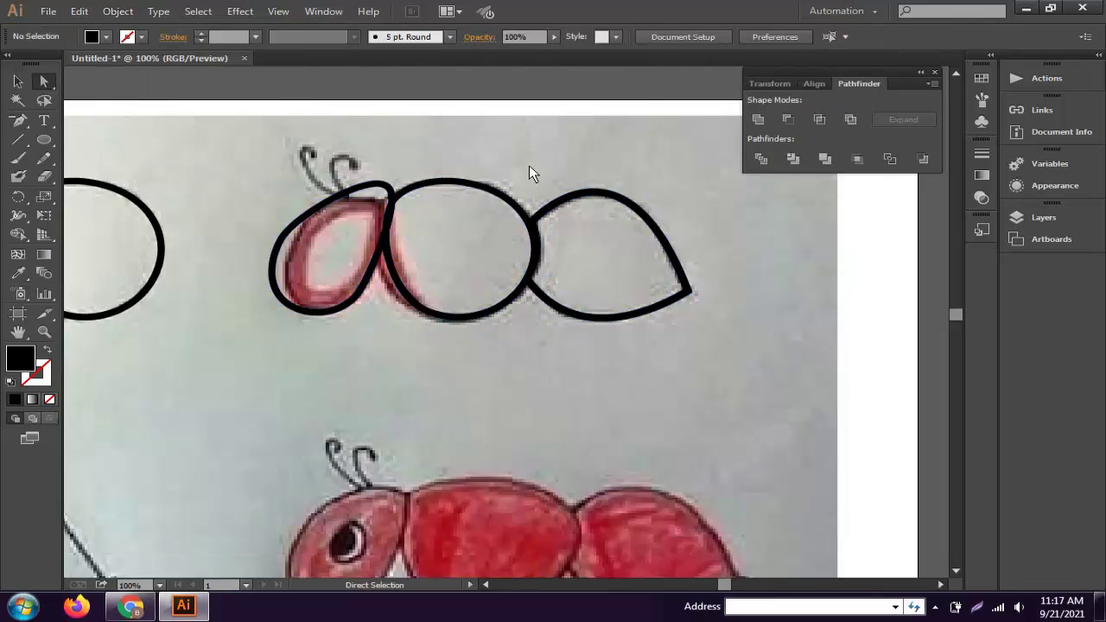
key("ctrl+plus")
scroll(483, 306, "up", 1)
- Drag the head's lower-left curve onto the sketched red head
left_click(17, 80)
left_click(455, 275)
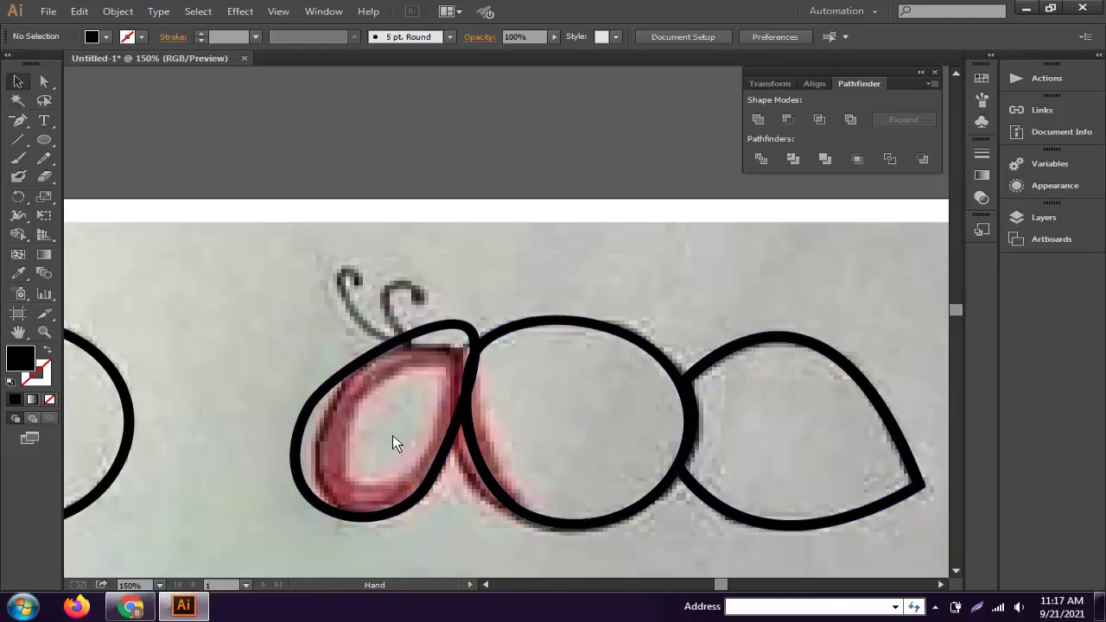
left_click(469, 328)
key("a")
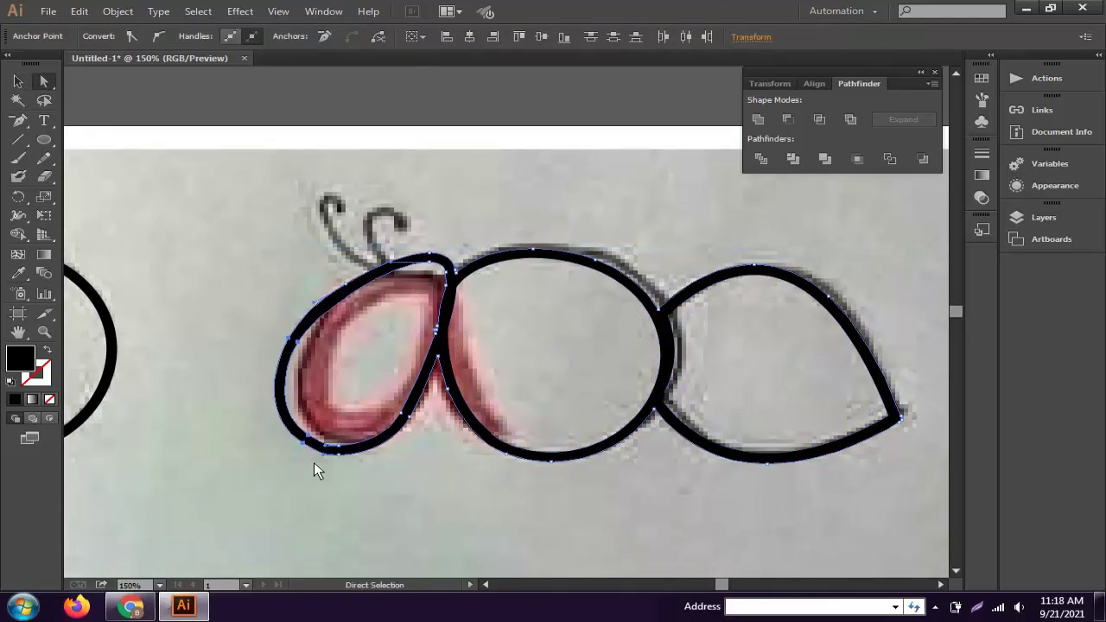
left_click_drag(314, 464, 330, 461)
left_click(281, 443)
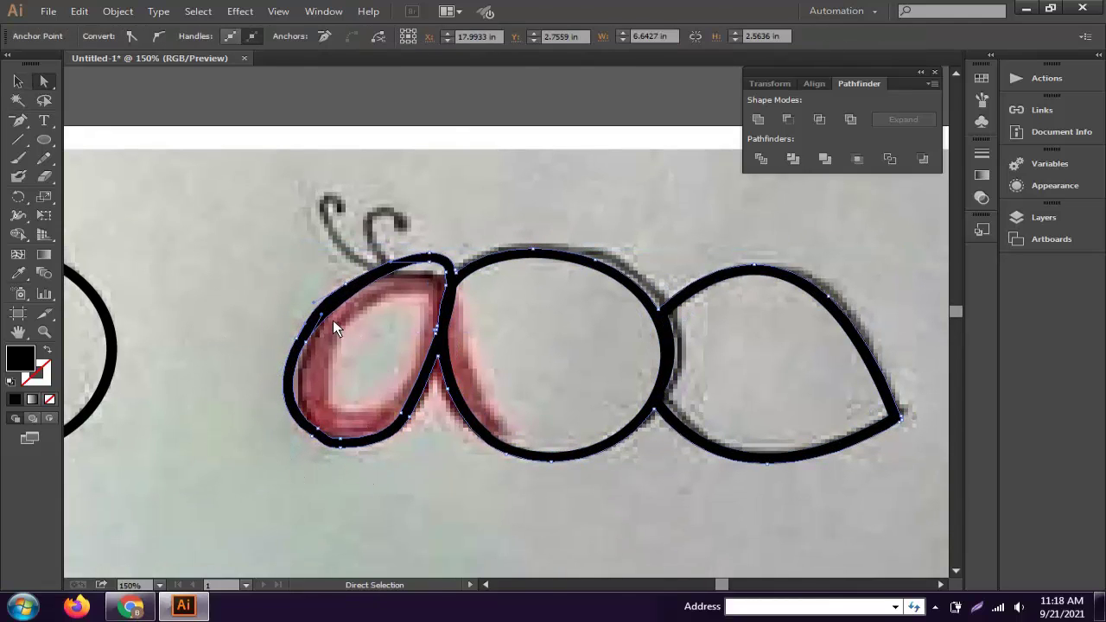
- Pen the first curved antenna from the head as a black stroke
left_click(18, 120)
scroll(272, 207, "up", 1)
left_click(430, 298)
left_click_drag(438, 218, 525, 250)
left_click(47, 350)
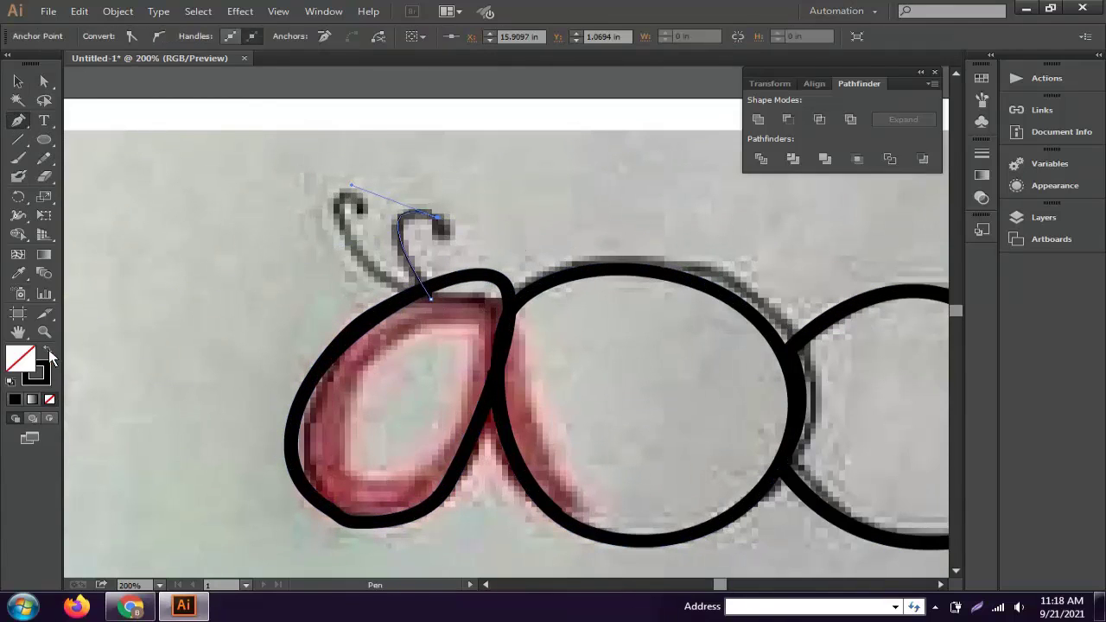
left_click(18, 80)
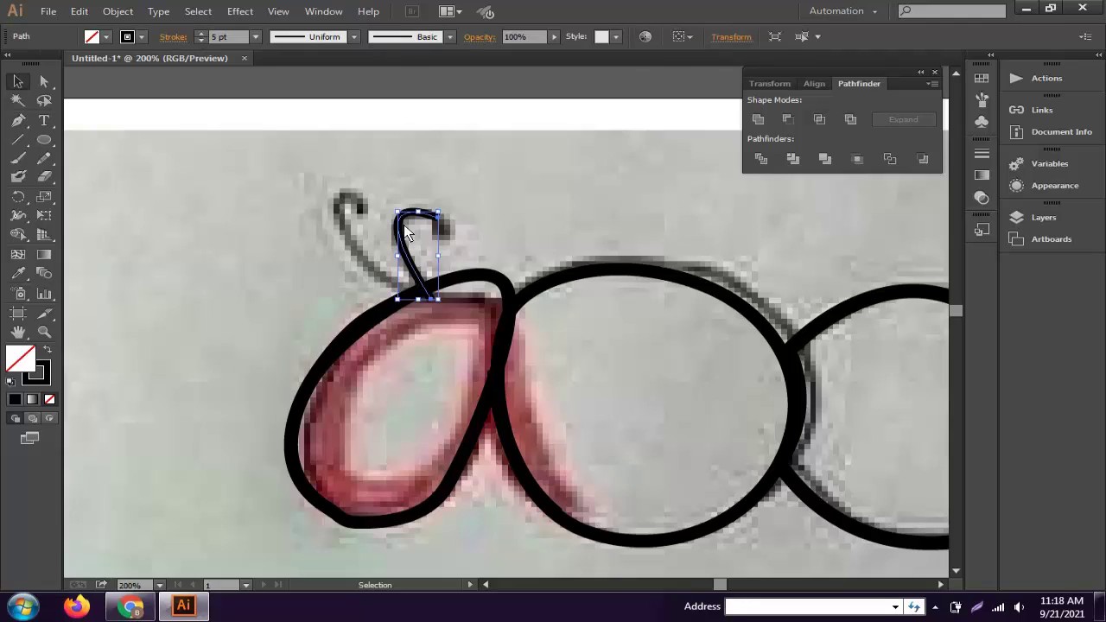
left_click(419, 297)
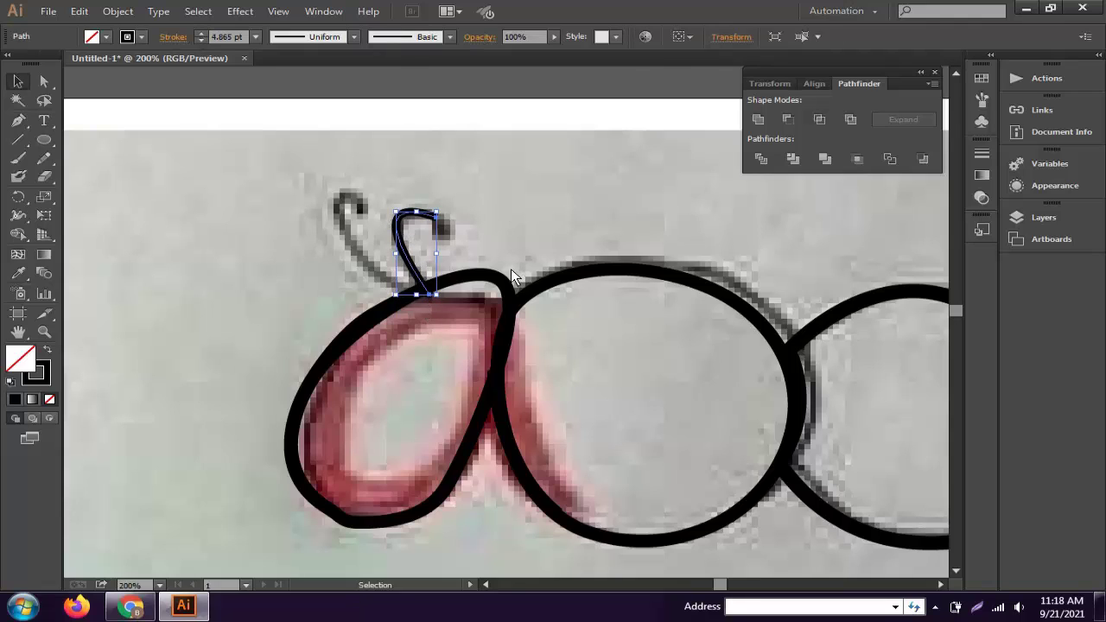
- Pen the second curled antenna from the head
key("p")
left_click(417, 295)
mouse_move(346, 194)
left_mouse_down()
mouse_move(377, 183)
mouse_move(370, 217)
left_mouse_up()
key("ctrl+equal")
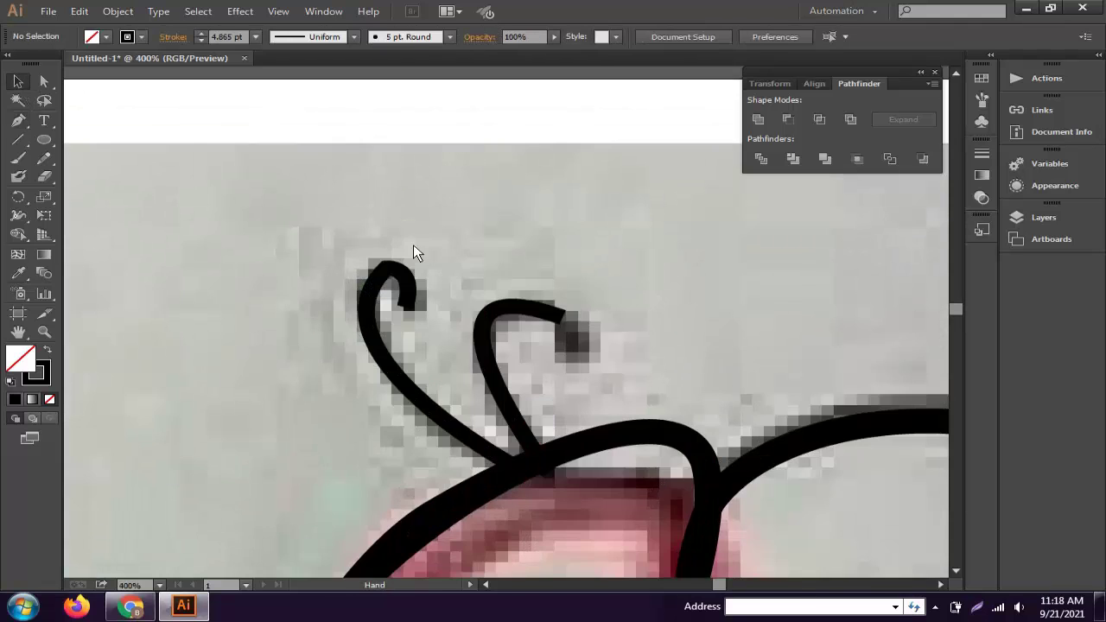
key("ctrl+equal")
key("a")
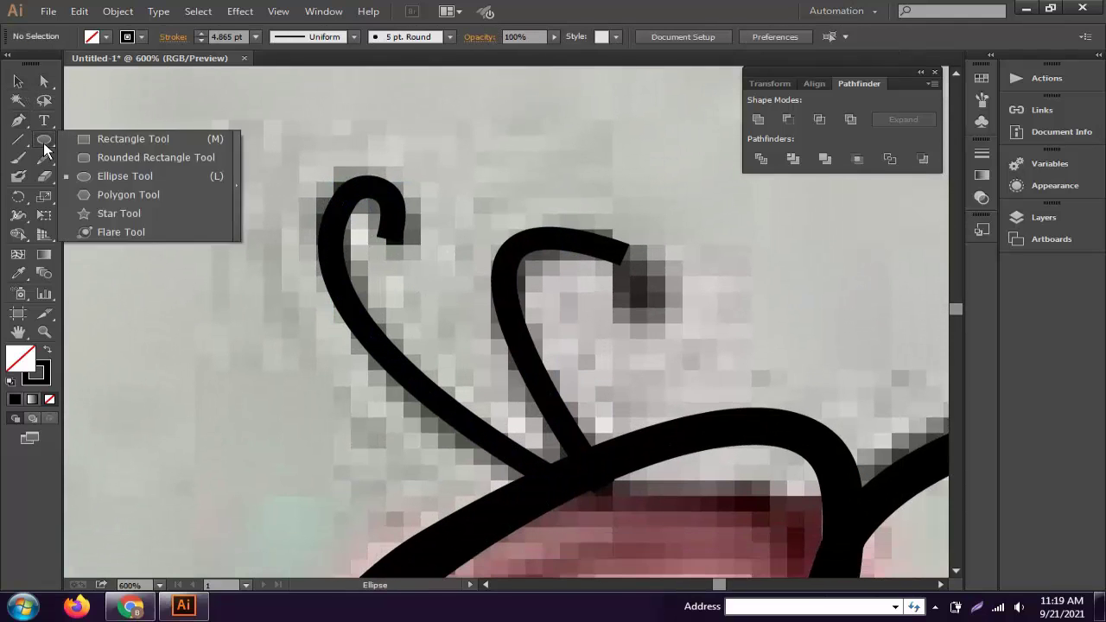
- Expand both antenna strokes into filled shapes
left_click_drag(285, 121, 589, 293)
left_click(117, 11)
left_click(149, 179)
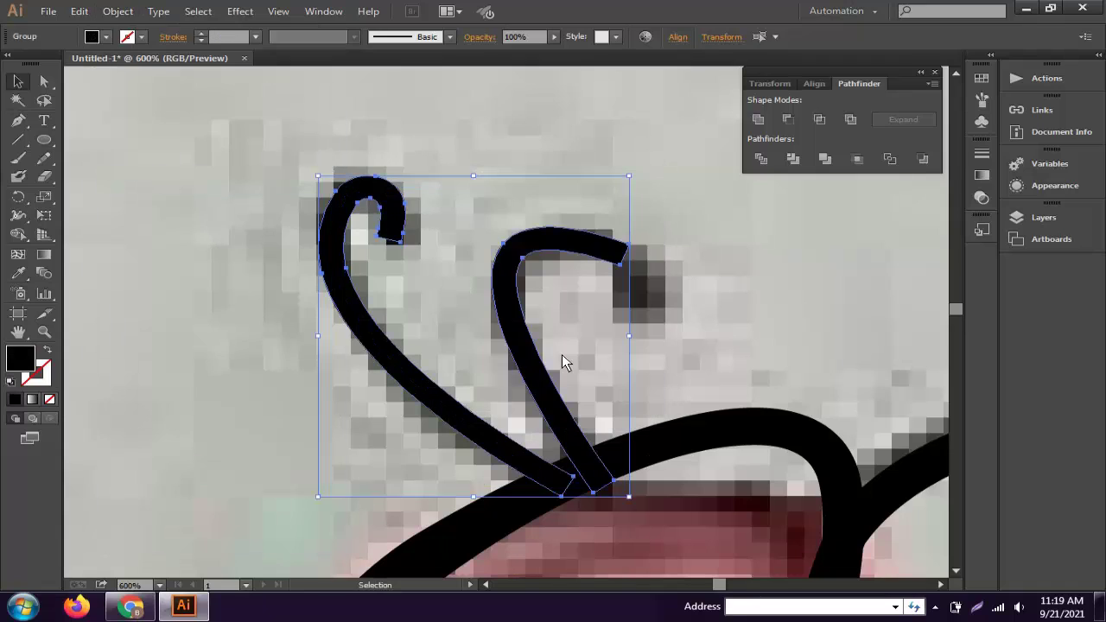
left_click(562, 355)
left_click(530, 361)
- Paint round Blob Brush dots on both antenna tips
key("shift+b")
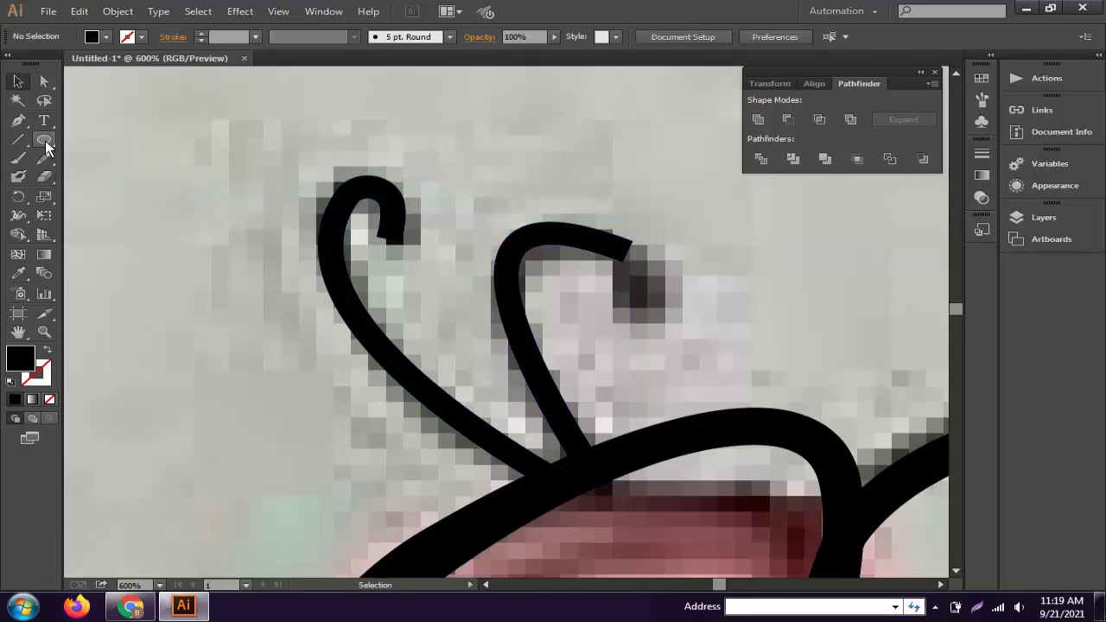
left_click(386, 238)
left_click(593, 239)
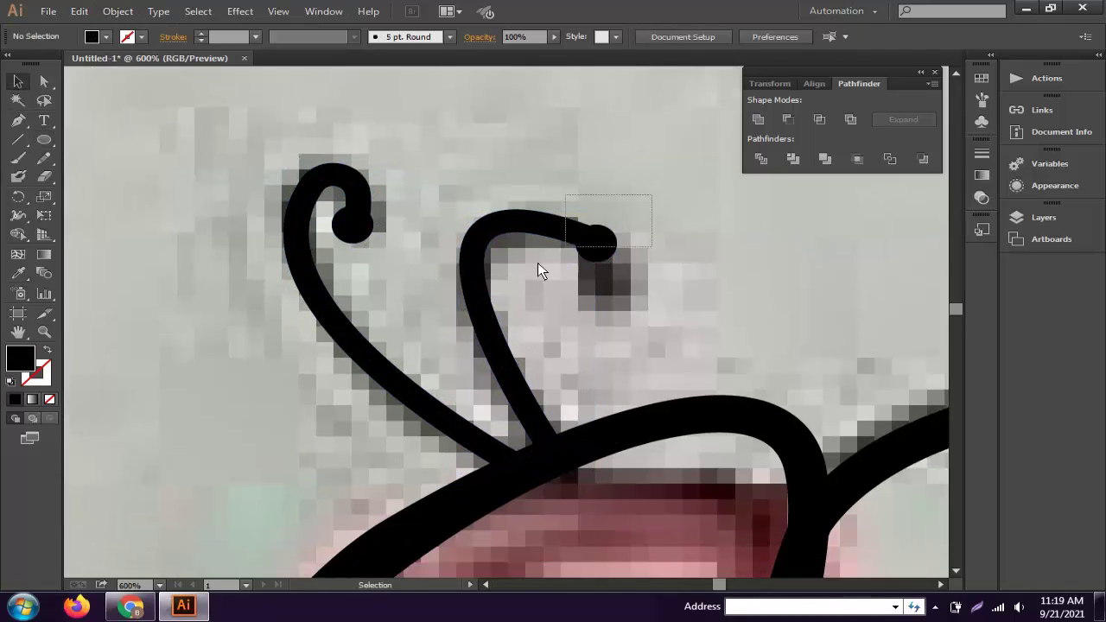
key("ctrl+minus")
key("ctrl+minus")
left_click(249, 406)
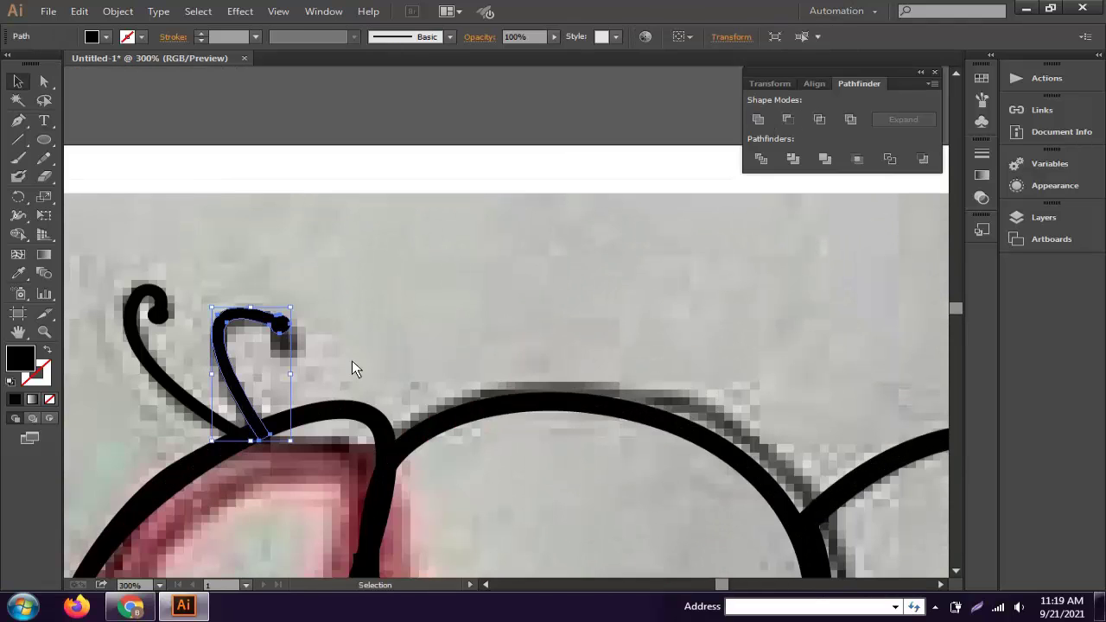
left_click(361, 295)
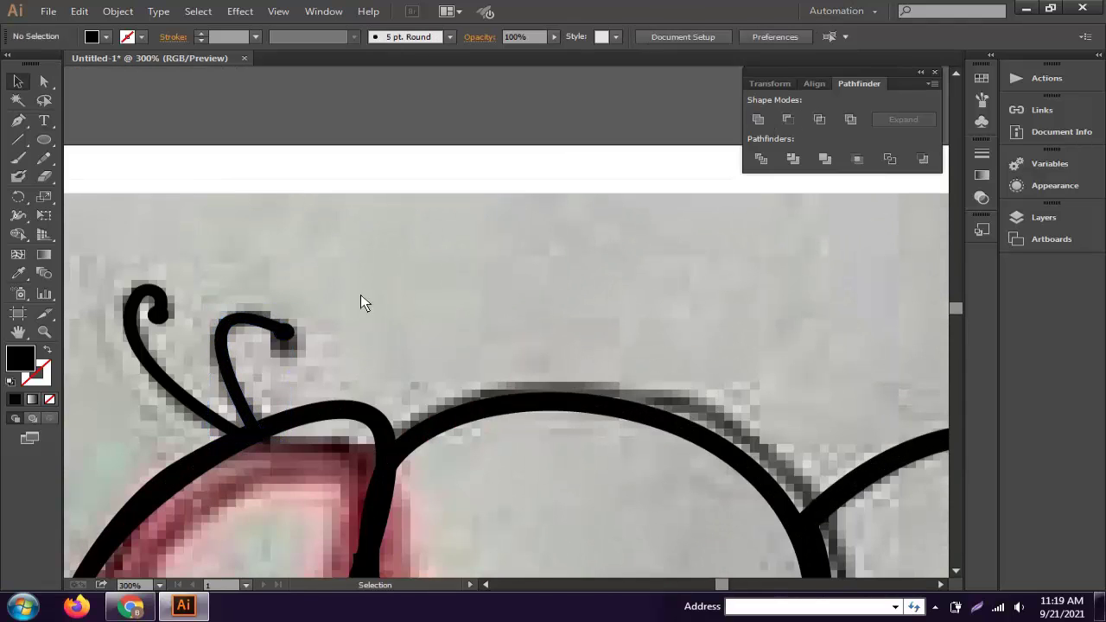
- Move the whole traced ant onto the lower-left ant sketch
key("ctrl+a")
key("ctrl+0")
left_click(594, 304)
left_click_drag(593, 304, 378, 403)
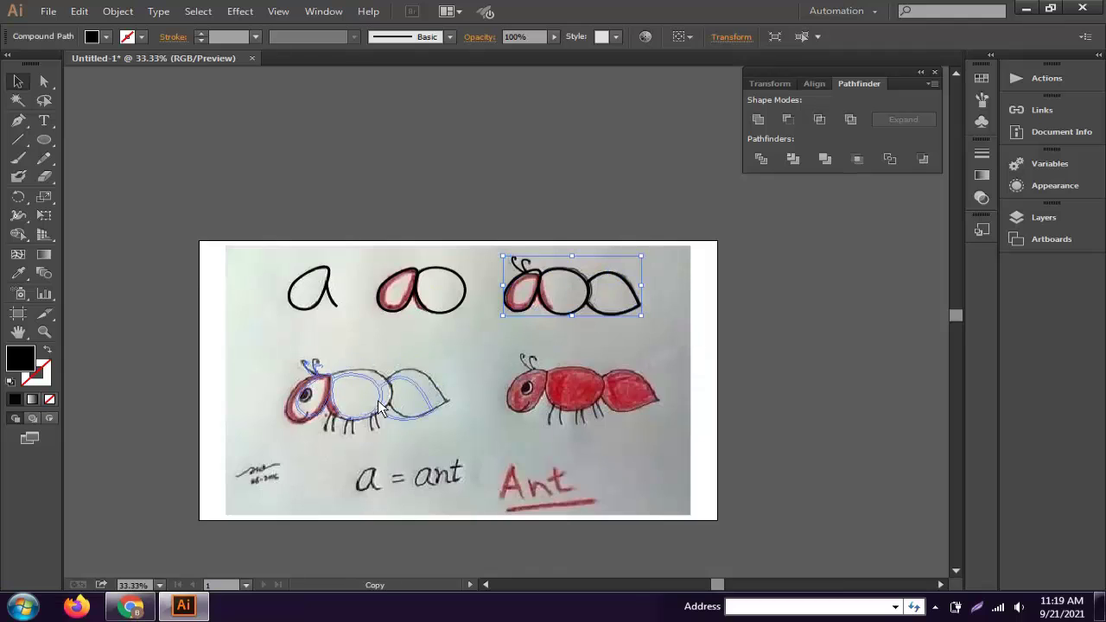
key("ctrl+plus")
- Rotate and enlarge the ant to fit over the lower-left sketch
mouse_move(504, 216)
left_mouse_down()
mouse_move(452, 285)
mouse_move(502, 266)
mouse_move(570, 281)
mouse_move(510, 337)
left_mouse_up()
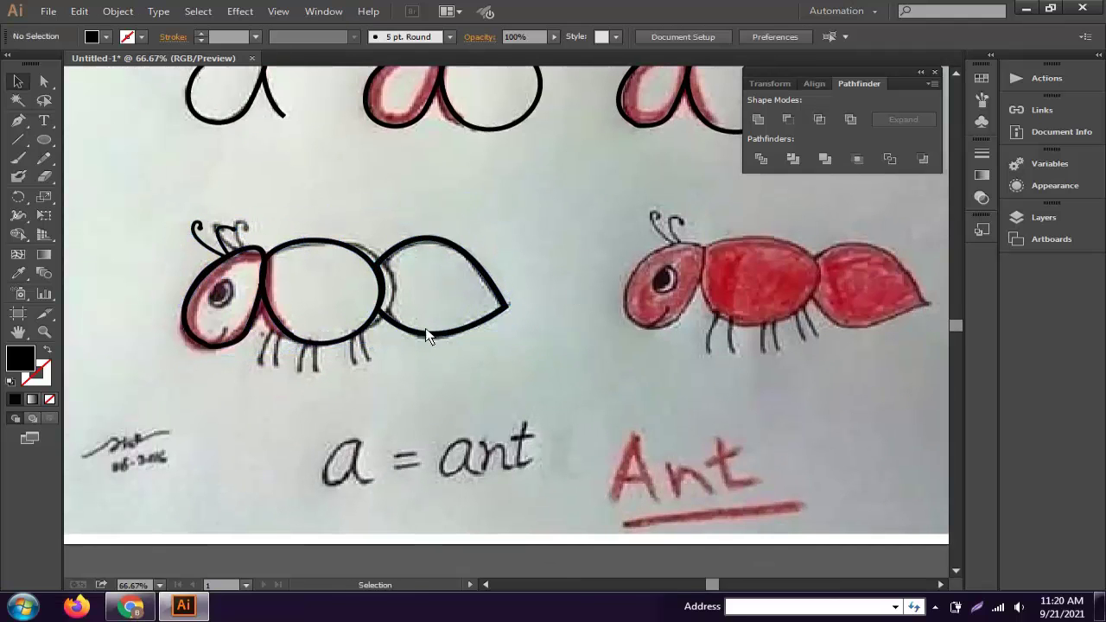
key("ctrl+plus")
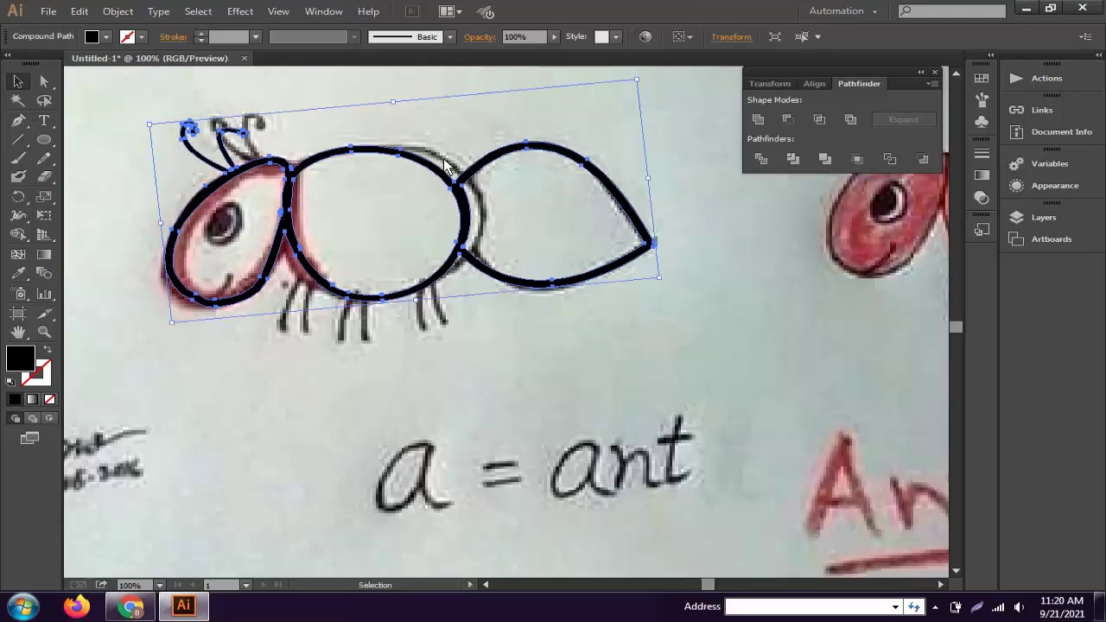
left_click(19, 123)
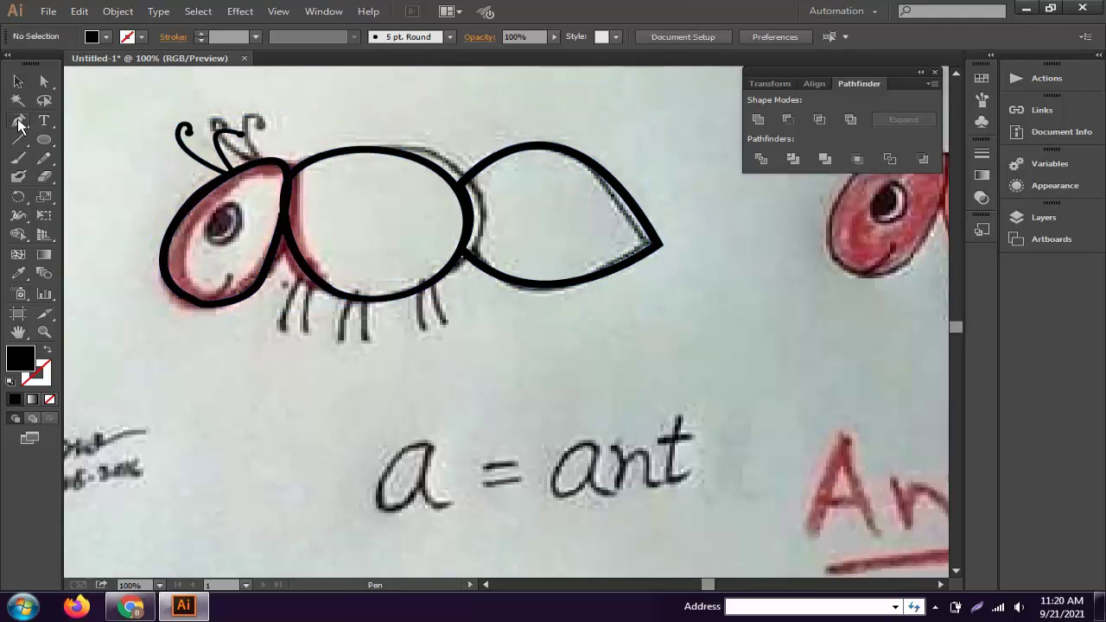
- Draw the first leg with a 9 pt black stroke, angle it, and expand it
left_click(301, 275)
left_click(287, 330)
key("shift+x")
key("v")
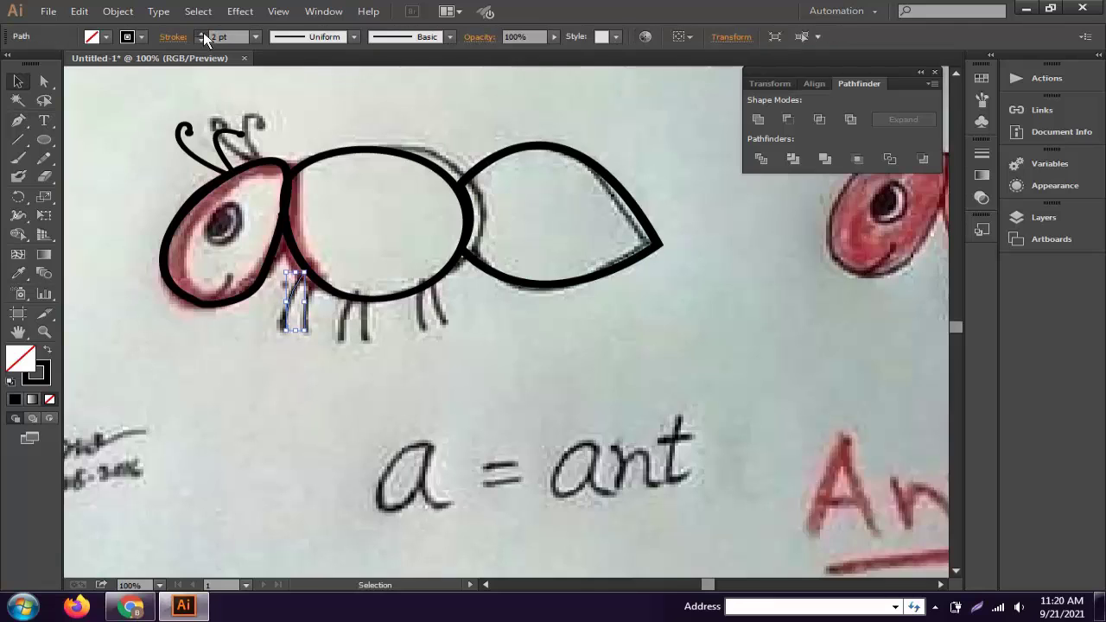
left_click(204, 32)
scroll(274, 325, "up", 2)
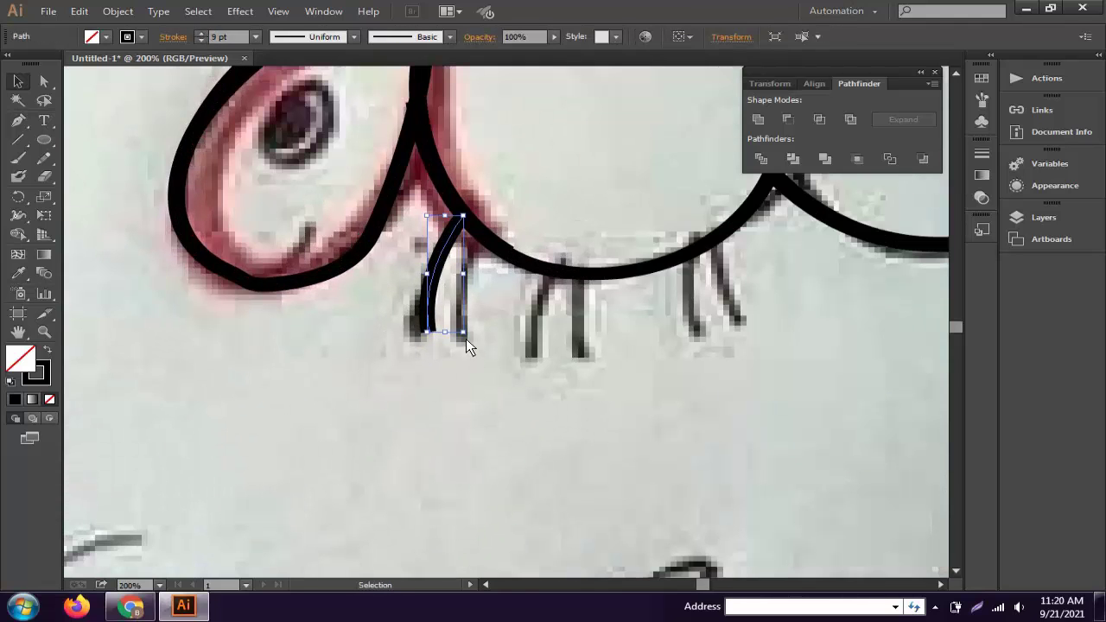
mouse_move(466, 340)
left_mouse_down()
mouse_move(434, 341)
mouse_move(524, 346)
left_mouse_up()
left_click(117, 10)
left_click(143, 192)
- Duplicate the leg into pairs and place copies under the middle and rear body
key("Return")
left_click(462, 378)
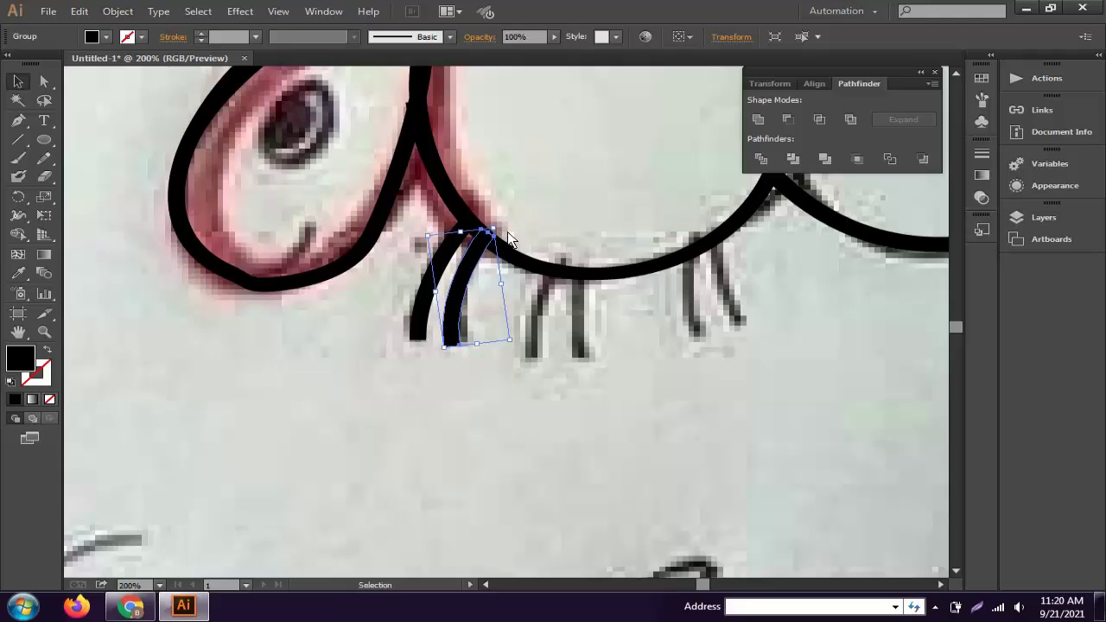
left_click(523, 346)
left_click(461, 332)
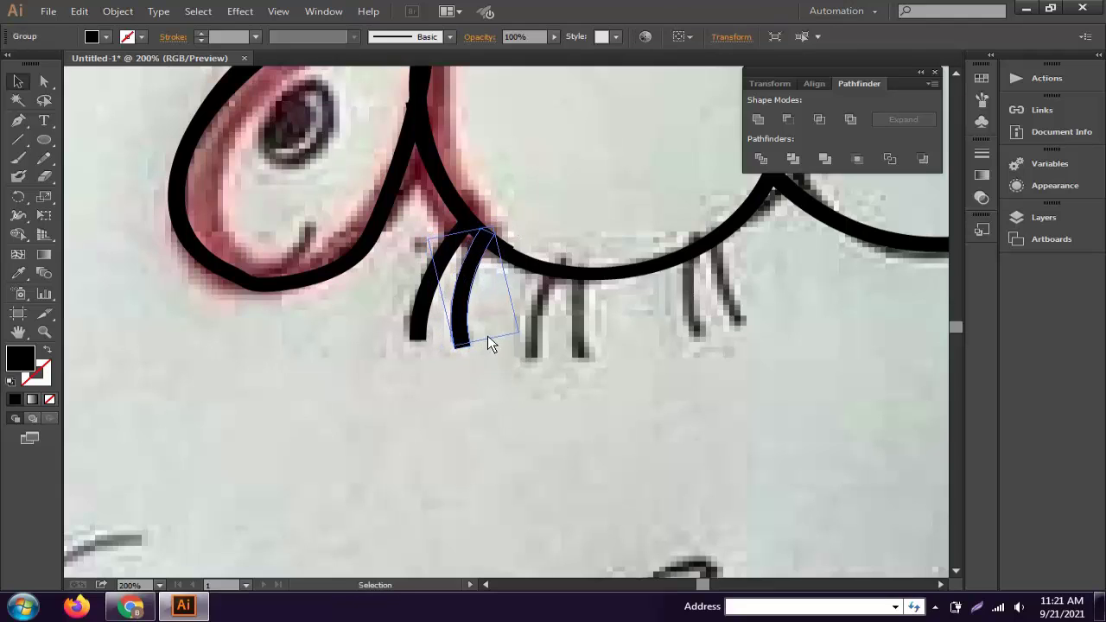
left_click_drag(488, 335, 406, 221)
left_click_drag(500, 221, 610, 256)
mouse_move(603, 377)
left_mouse_down()
mouse_move(556, 371)
mouse_move(688, 323)
left_mouse_up()
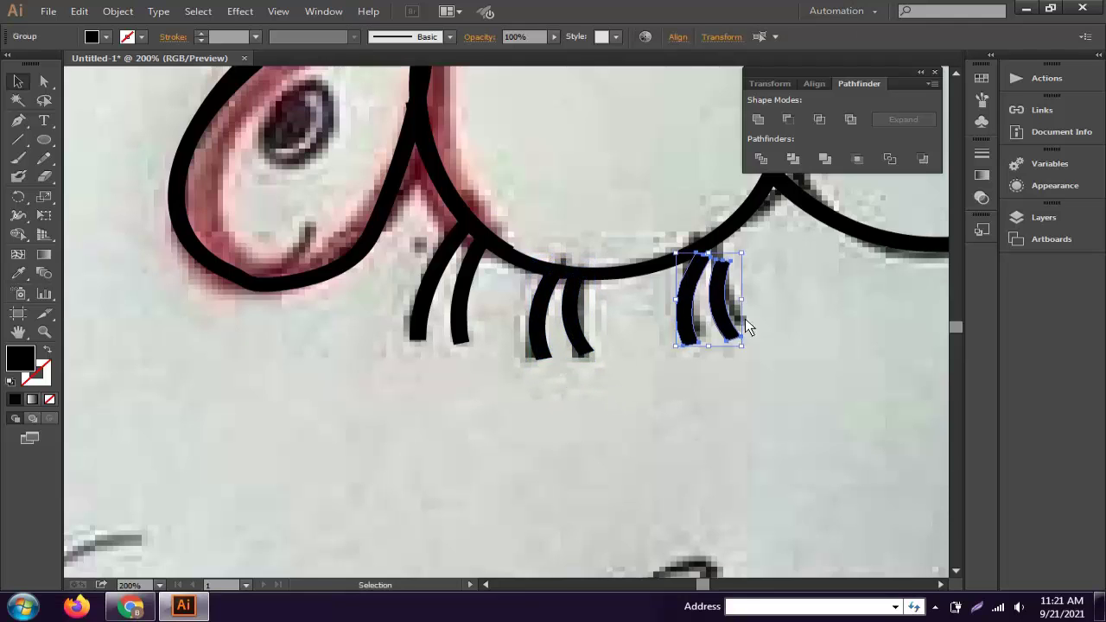
left_click_drag(735, 236, 514, 273)
- Draw a black-outlined ellipse over the sketched eye and reshape it into an egg
left_click(592, 382)
key("ctrl+minus")
key("ctrl+minus")
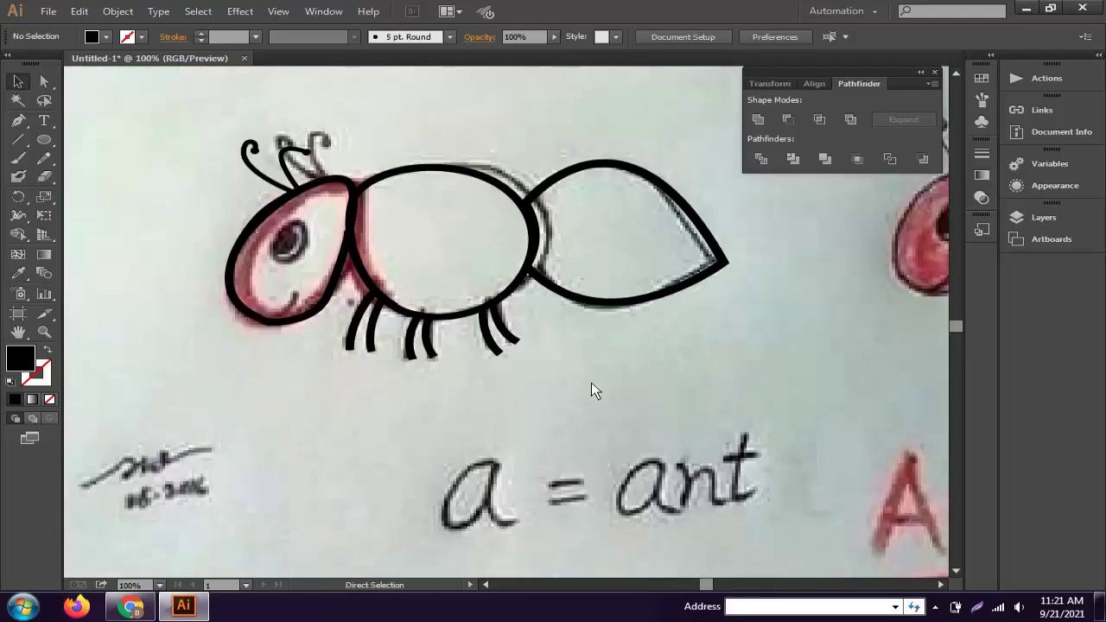
key("ctrl+minus")
key("ctrl+minus")
key("ctrl+plus")
key("ctrl+plus")
key("ctrl+plus")
key("ctrl+plus")
key("ctrl+plus")
left_click(44, 140)
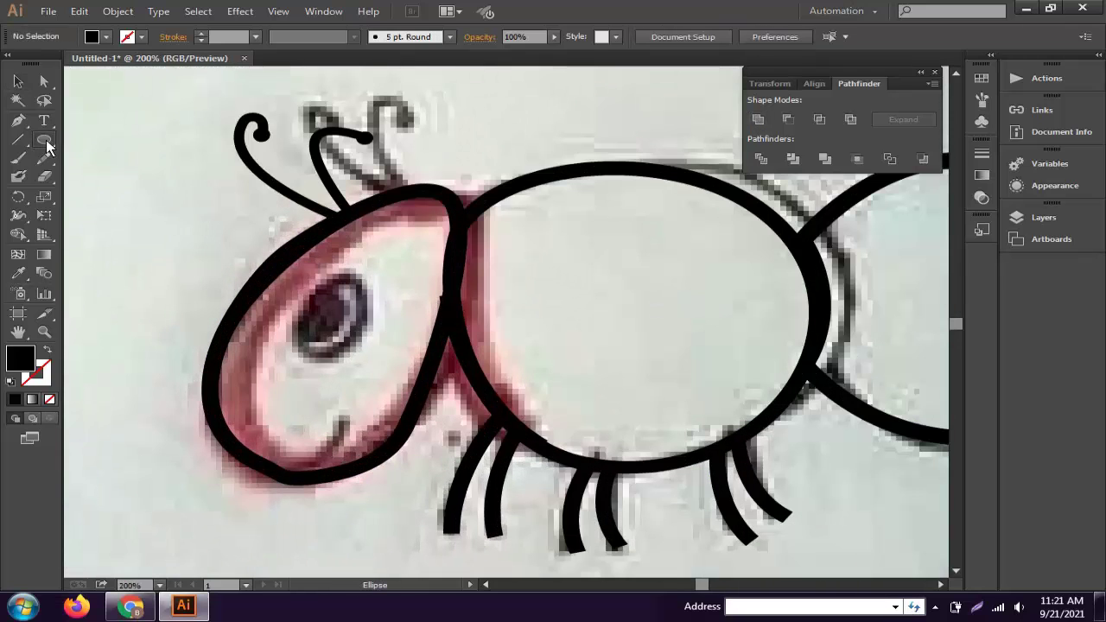
left_click_drag(311, 325, 424, 427)
key("ctrl+plus")
key("shift+x")
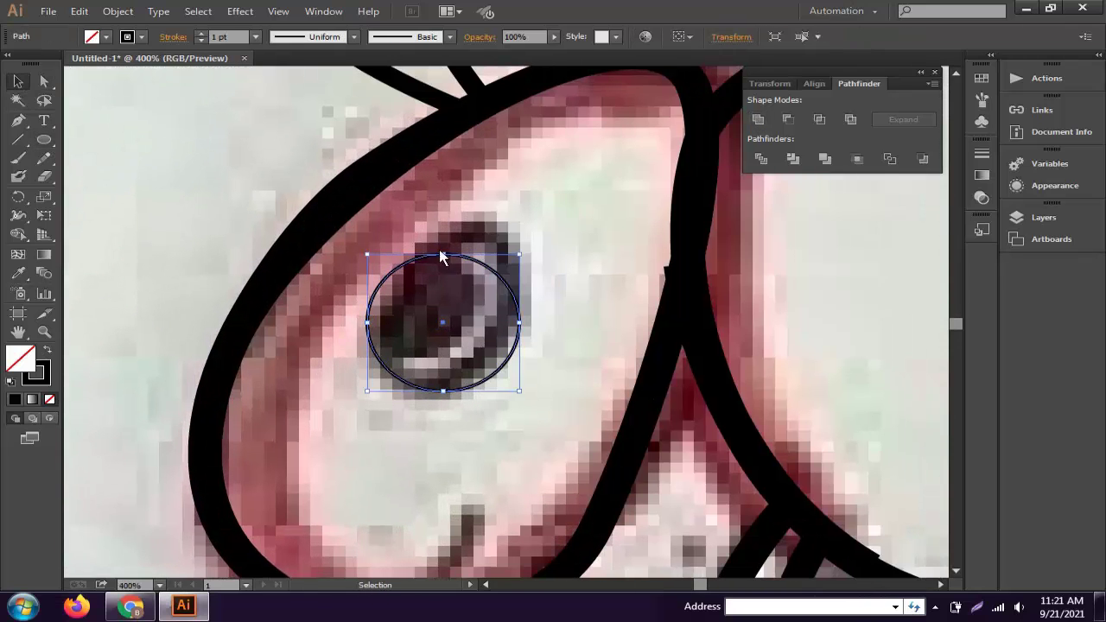
key("a")
left_click_drag(480, 266, 519, 229)
left_click(570, 220)
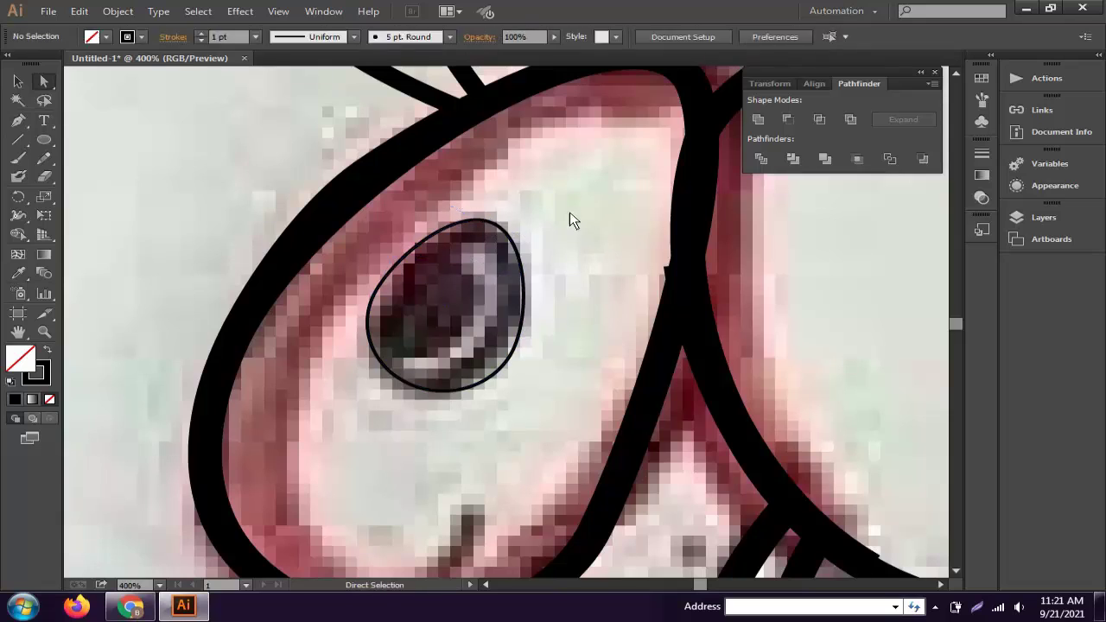
- Add a solid black pupil inside the eye oval
left_click(51, 141)
key("shift+x")
left_click_drag(379, 267, 471, 349)
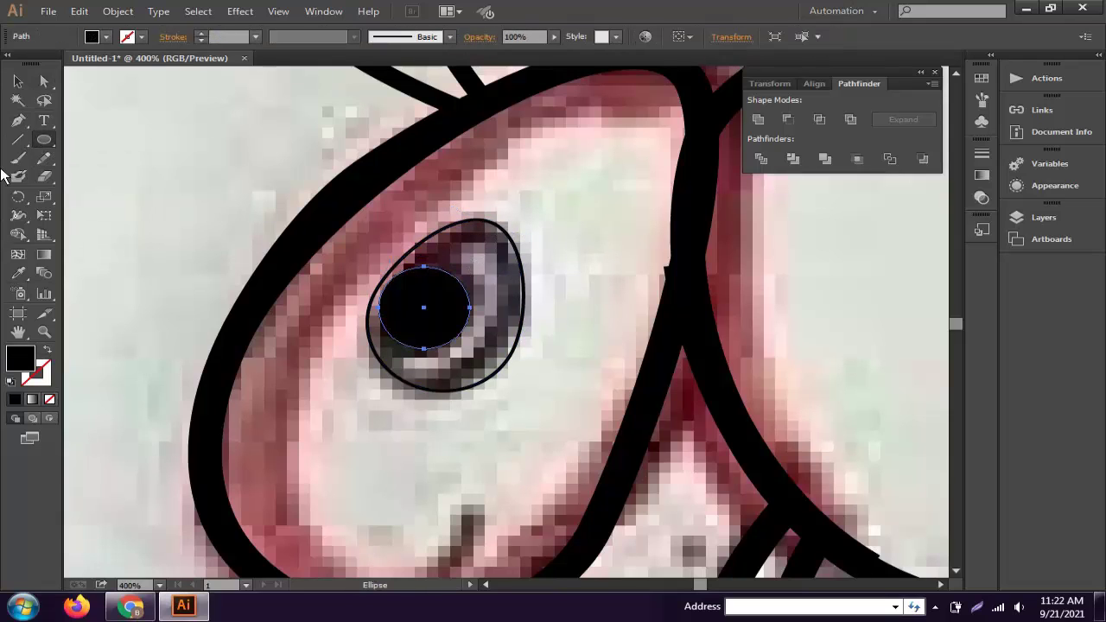
key("v")
key("a")
left_click(576, 233)
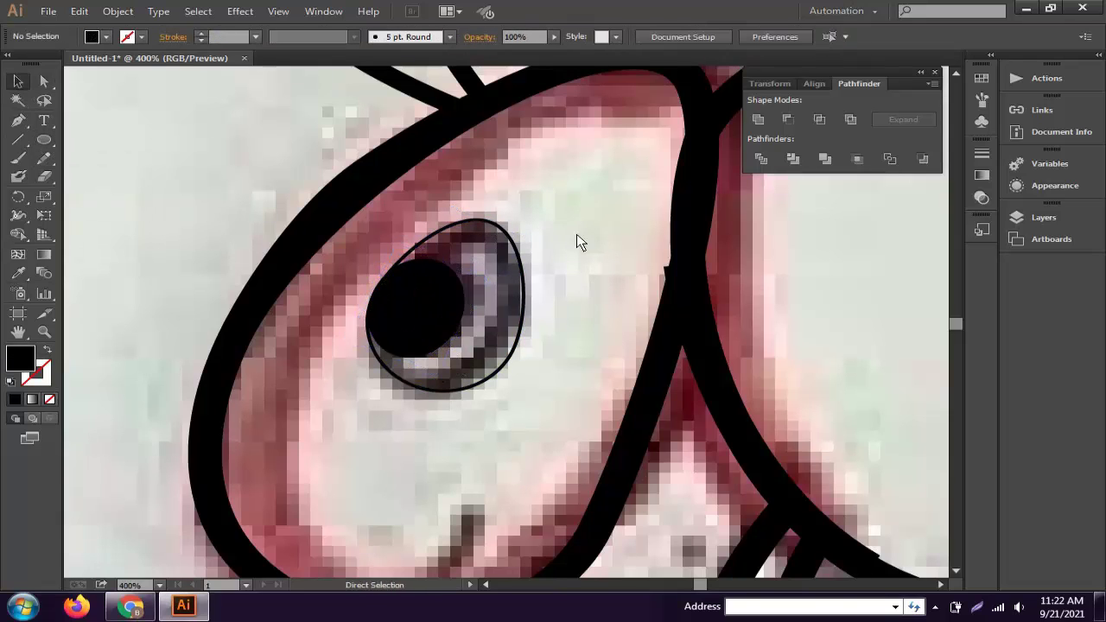
- Select all the traced ant parts and drag them off the photo, below the artboard
key("ctrl+minus")
key("ctrl+minus")
key("ctrl+minus")
key("ctrl+minus")
key("ctrl+minus")
key("ctrl+a")
key("v")
scroll(881, 419, "up", 1)
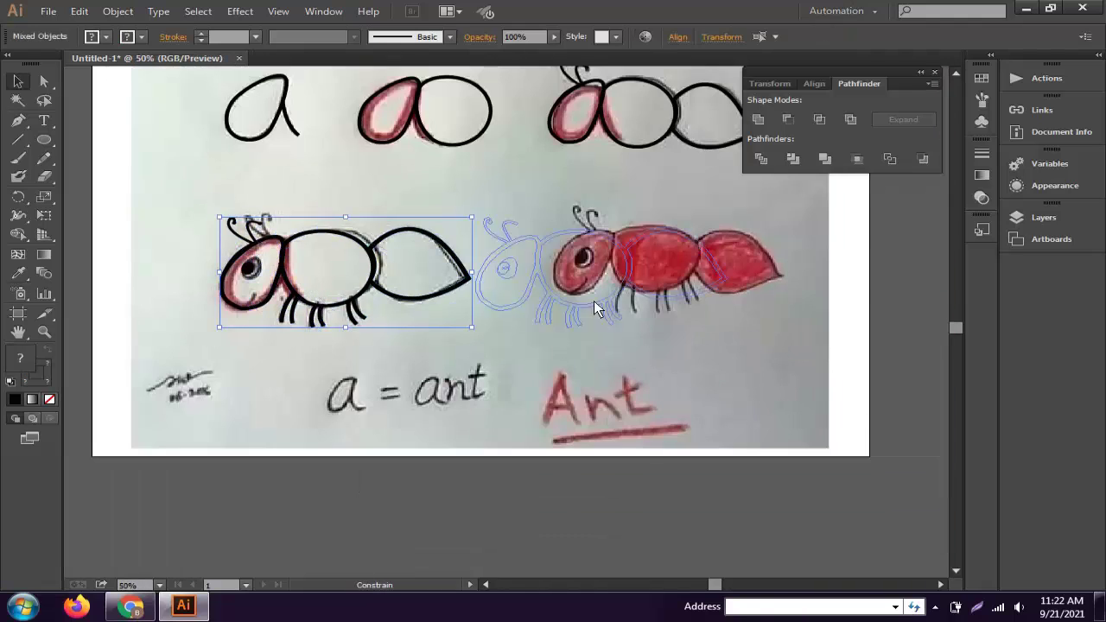
left_click_drag(499, 326, 613, 296)
left_click_drag(229, 298, 553, 290)
key("ctrl+plus")
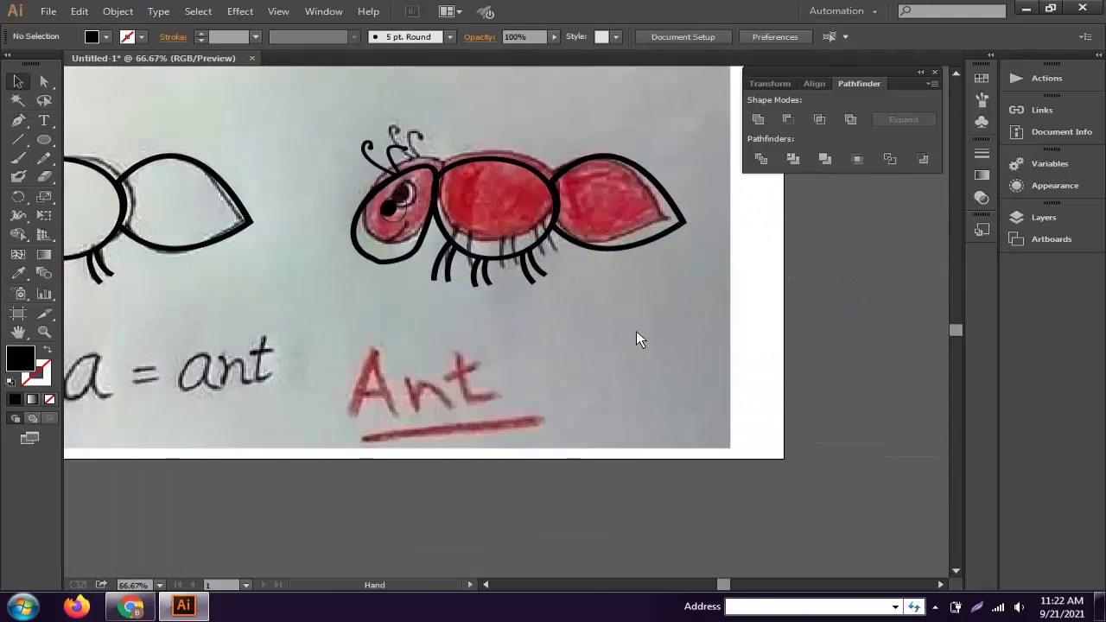
scroll(399, 189, "down", 1)
scroll(261, 98, "up", 1)
left_click_drag(421, 149, 399, 448)
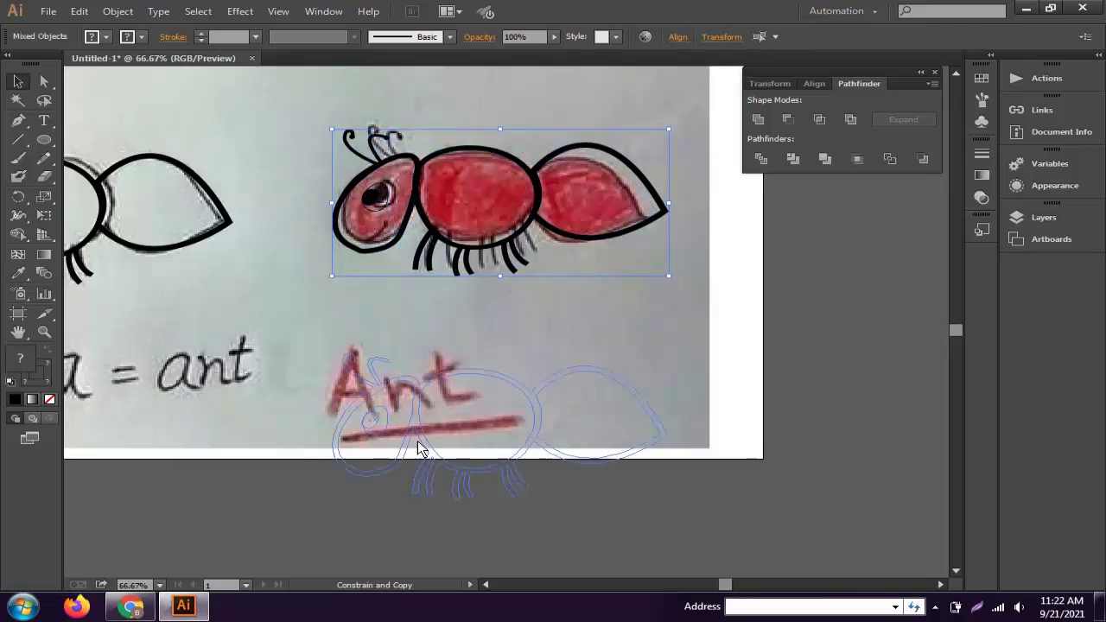
scroll(396, 374, "up", 3)
- Expand the eye's fill and stroke and make it a compound path
left_click(397, 256)
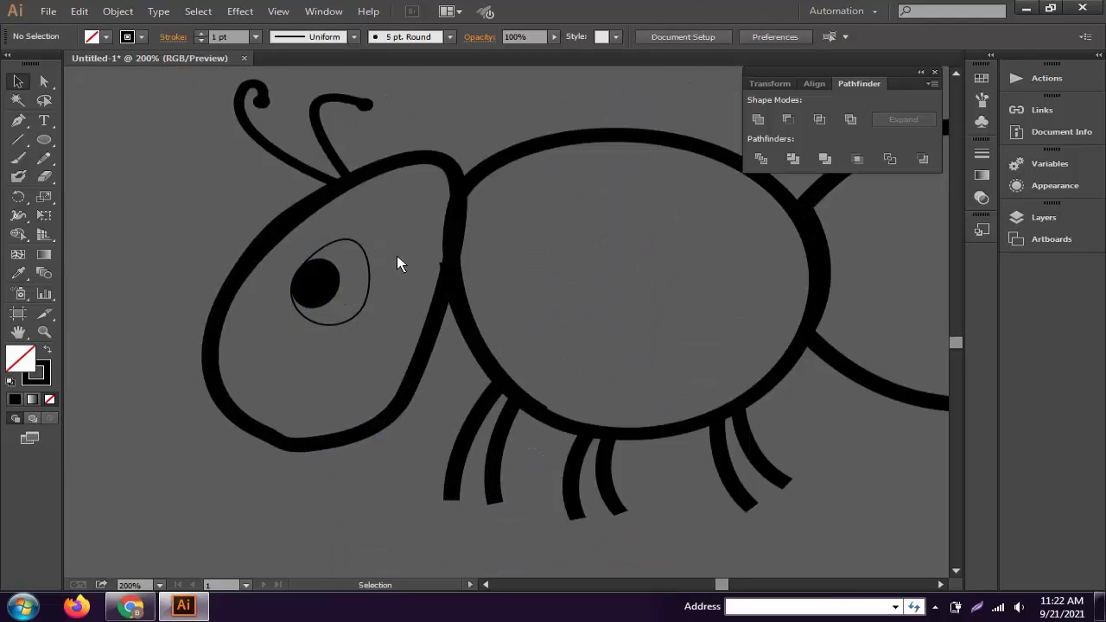
left_click(360, 279)
left_click(117, 12)
left_click(146, 178)
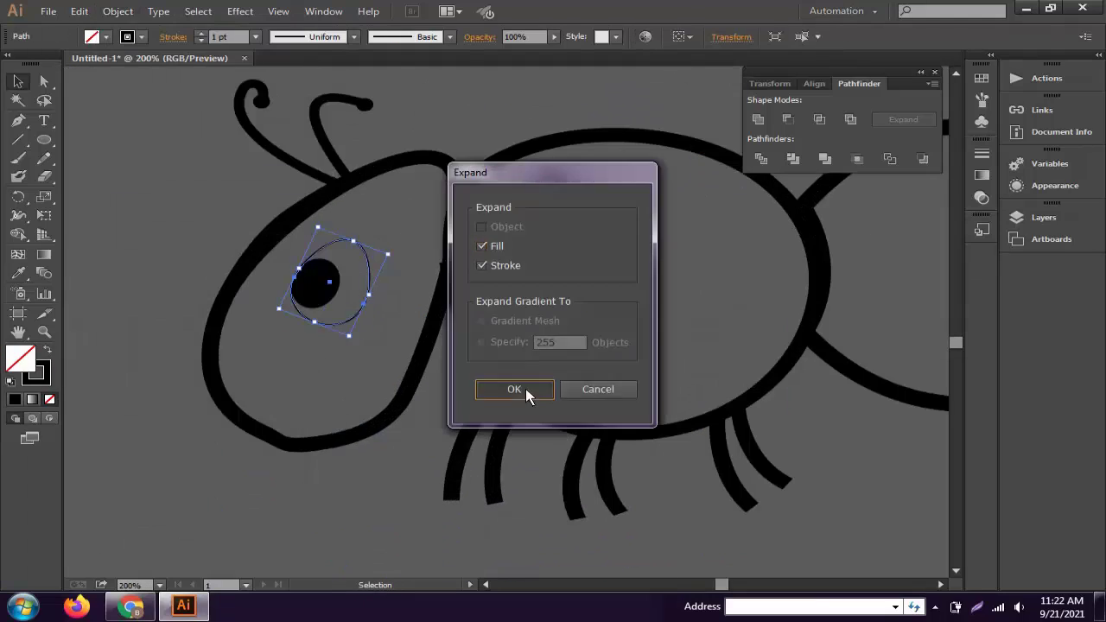
left_click(504, 390)
left_click(117, 11)
left_click(152, 178)
- Set the eye's fill to white in the Color Picker
double_click(20, 357)
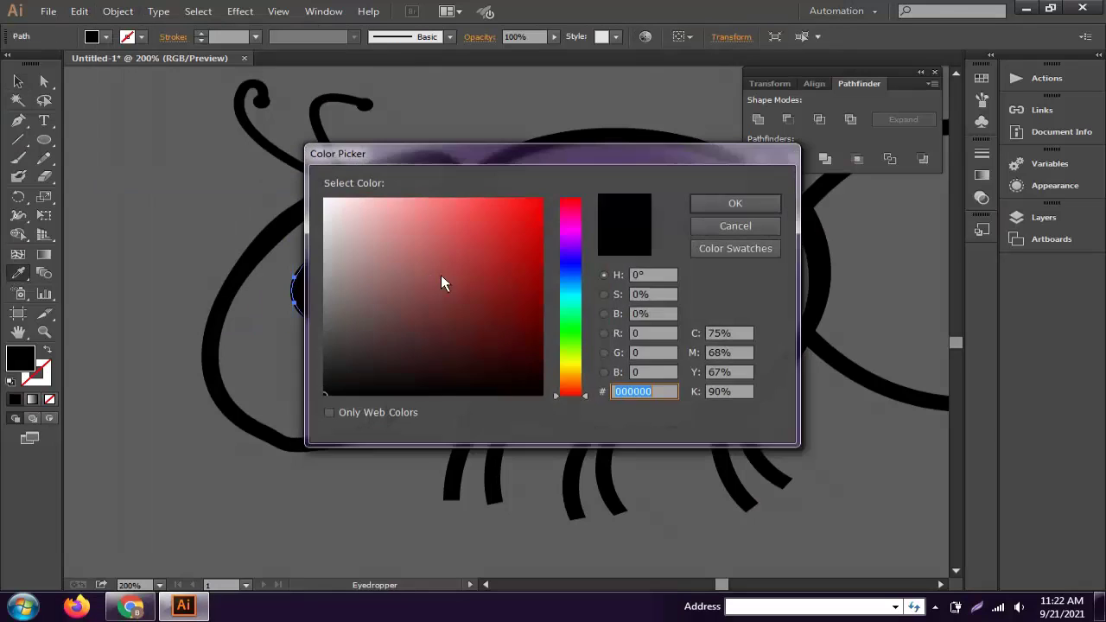
left_click(323, 192)
left_click(733, 204)
scroll(429, 307, "up", 1)
scroll(429, 307, "up", 1)
scroll(649, 291, "up", 3)
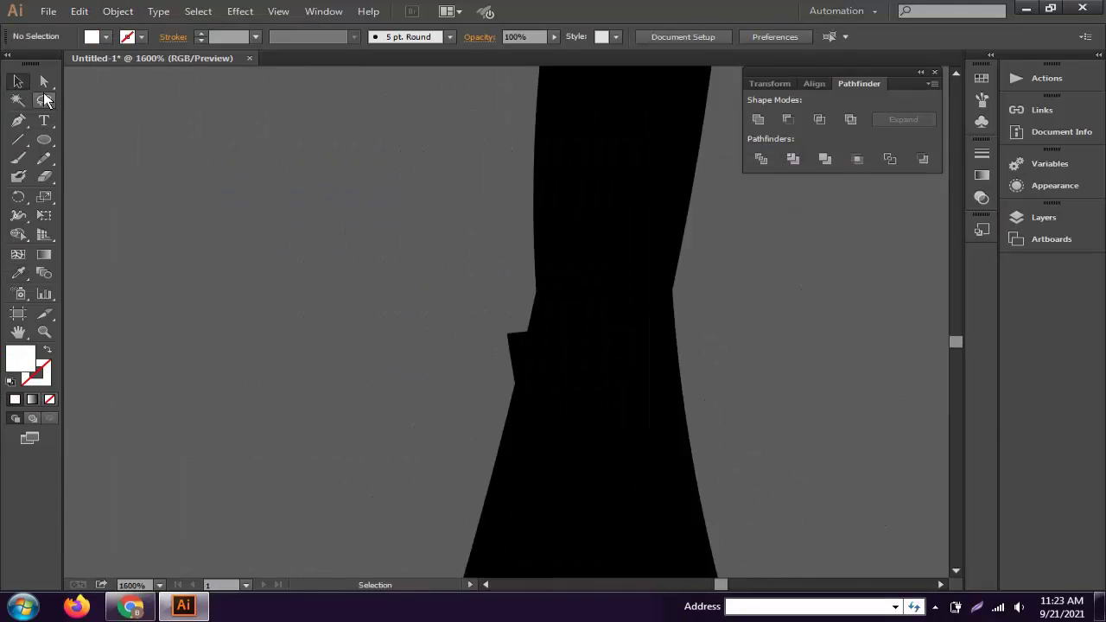
- Select anchor points on the head outline with Direct Selection
key("p")
key("a")
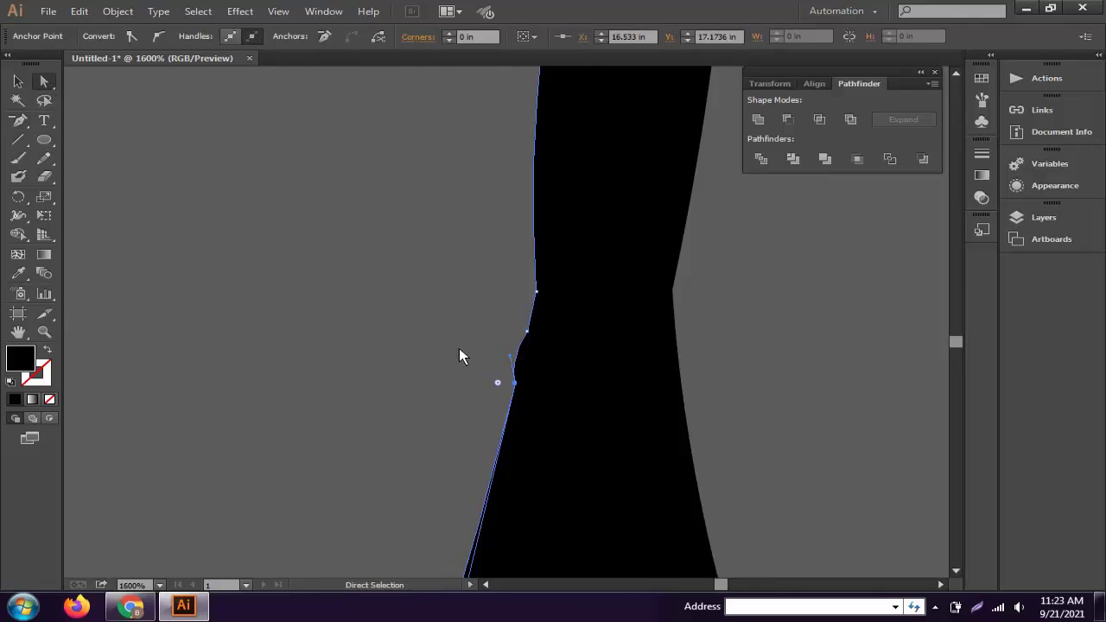
left_click(417, 332)
scroll(416, 332, "down", 4)
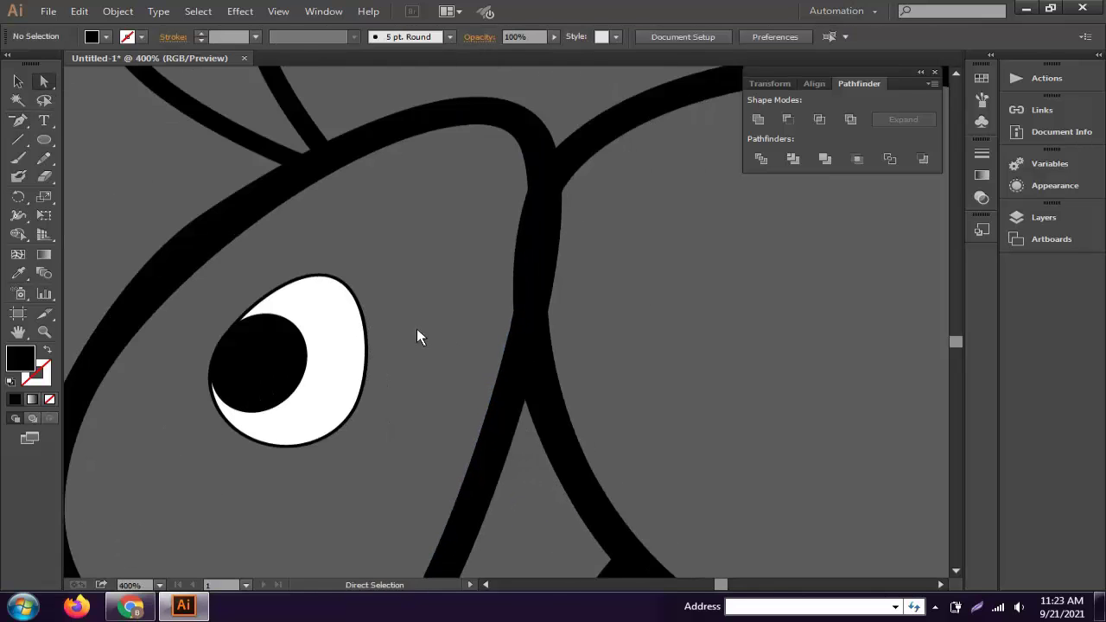
left_click(525, 189)
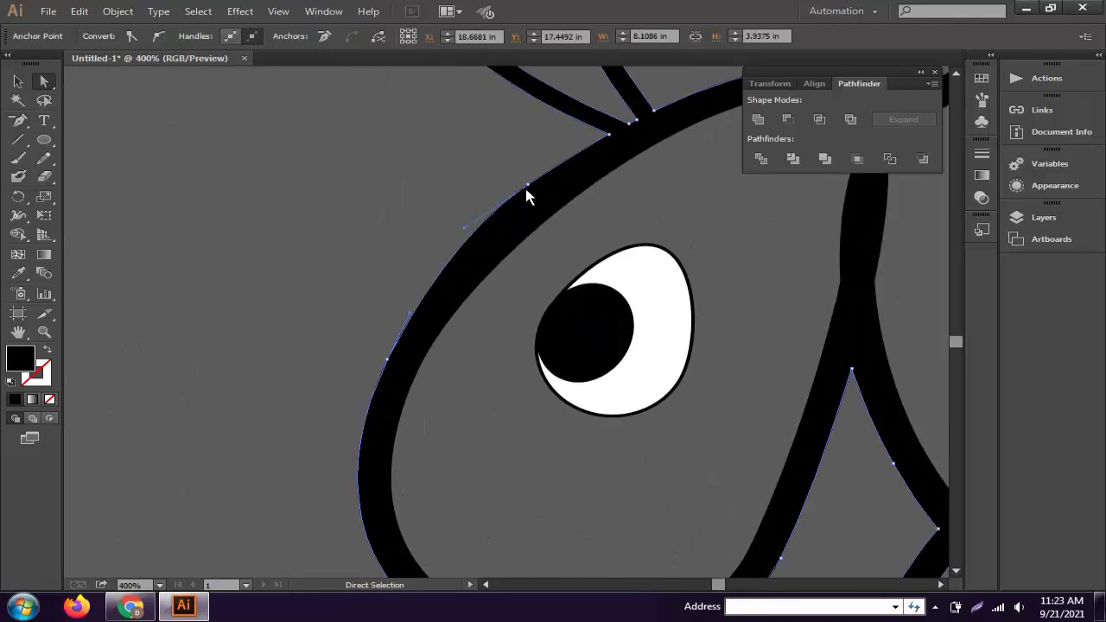
left_click(474, 189)
scroll(428, 193, "down", 2)
- Reshape the curve of the body outline by dragging one of its anchors
scroll(428, 201, "down", 3)
scroll(483, 357, "up", 4)
scroll(502, 351, "down", 3)
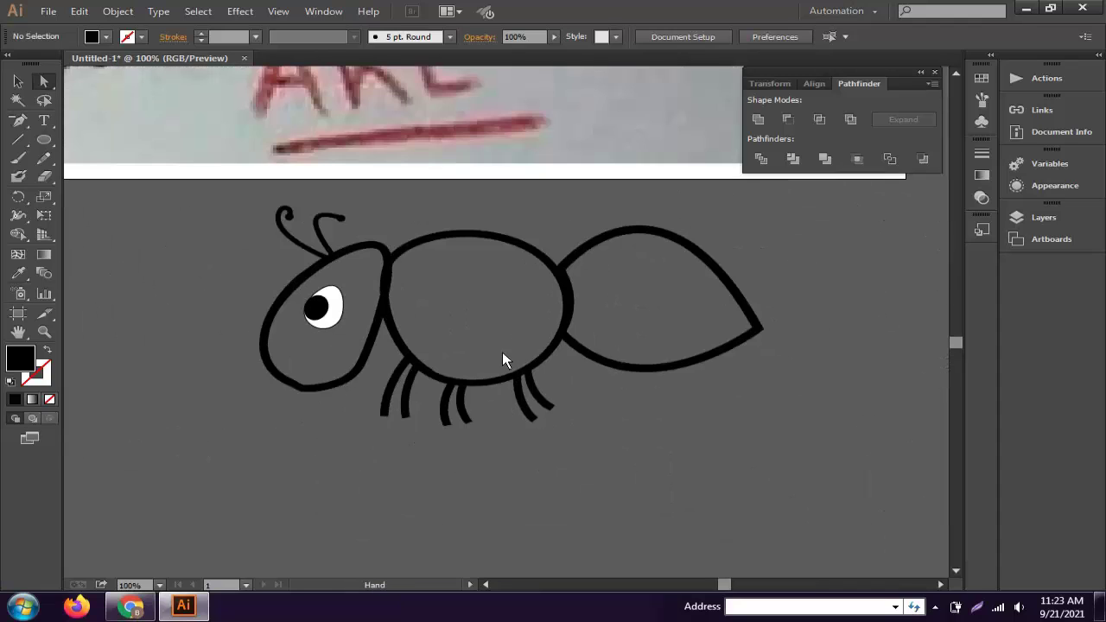
scroll(467, 358, "up", 2)
scroll(468, 358, "up", 4)
left_click(476, 304)
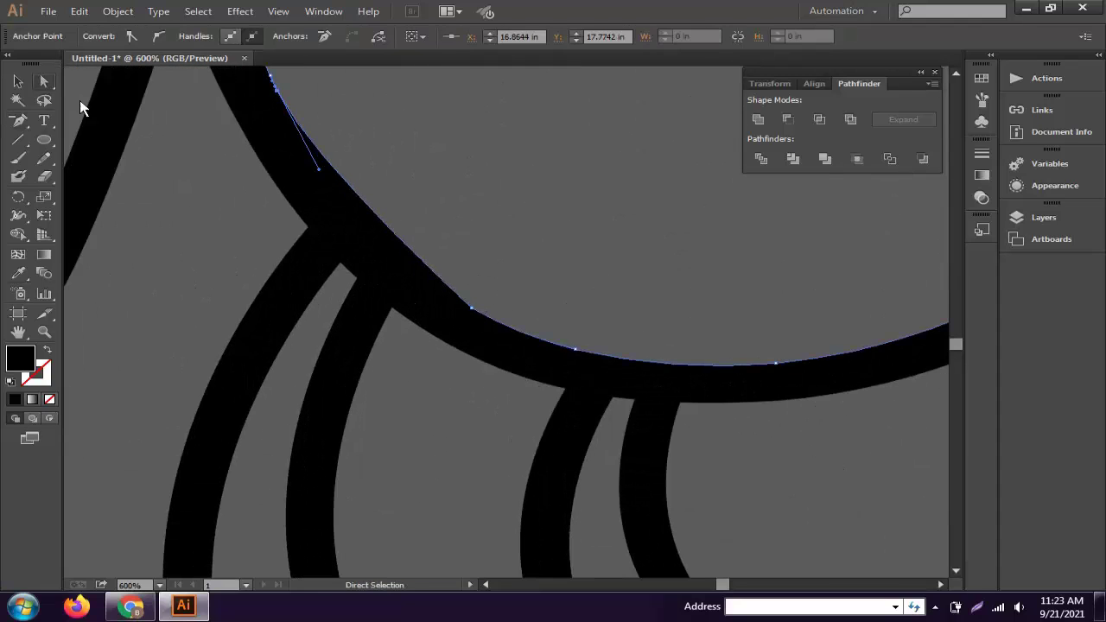
left_click_drag(320, 161, 325, 199)
scroll(542, 196, "down", 5)
- Select all the ant shapes, swap fill and stroke, and pick the body shape
key("ctrl+a")
scroll(452, 264, "down", 2)
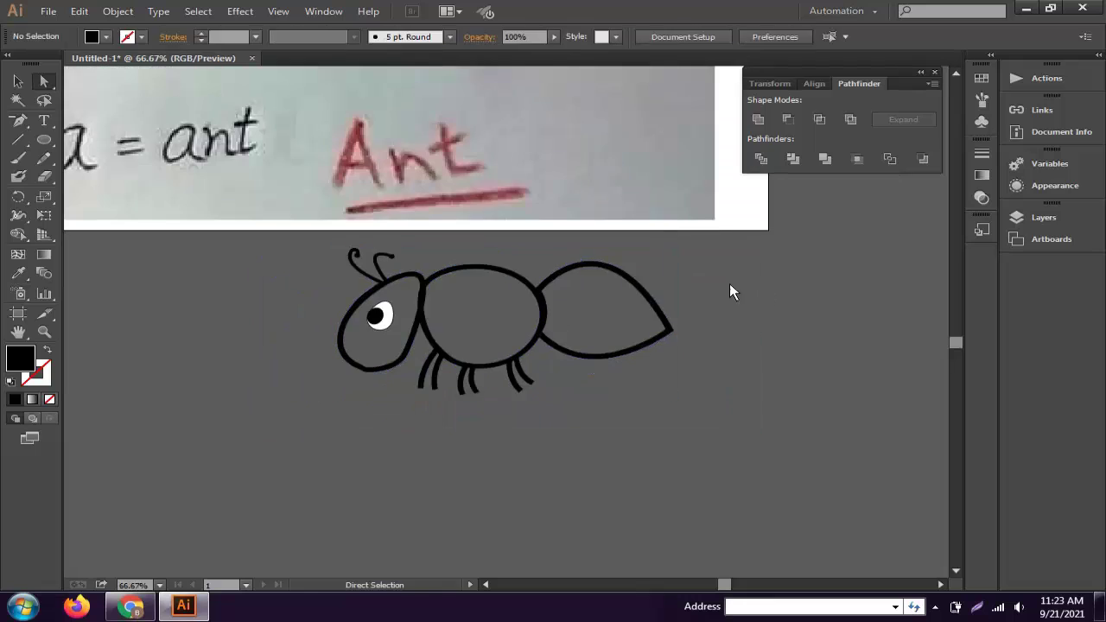
left_click(457, 345)
key("v")
key("ctrl+a")
key("shift+x")
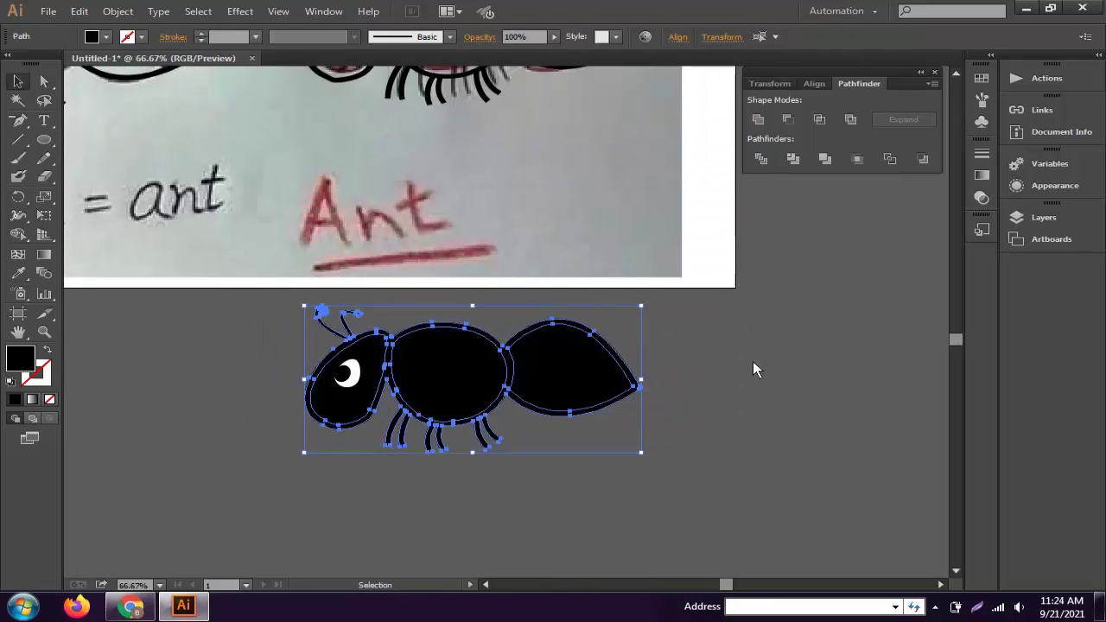
left_click(406, 367)
- Fill the ant with red sampled from the photo, brightened, and move it below the photo
key("i")
scroll(467, 205, "up", 3)
left_click(367, 172)
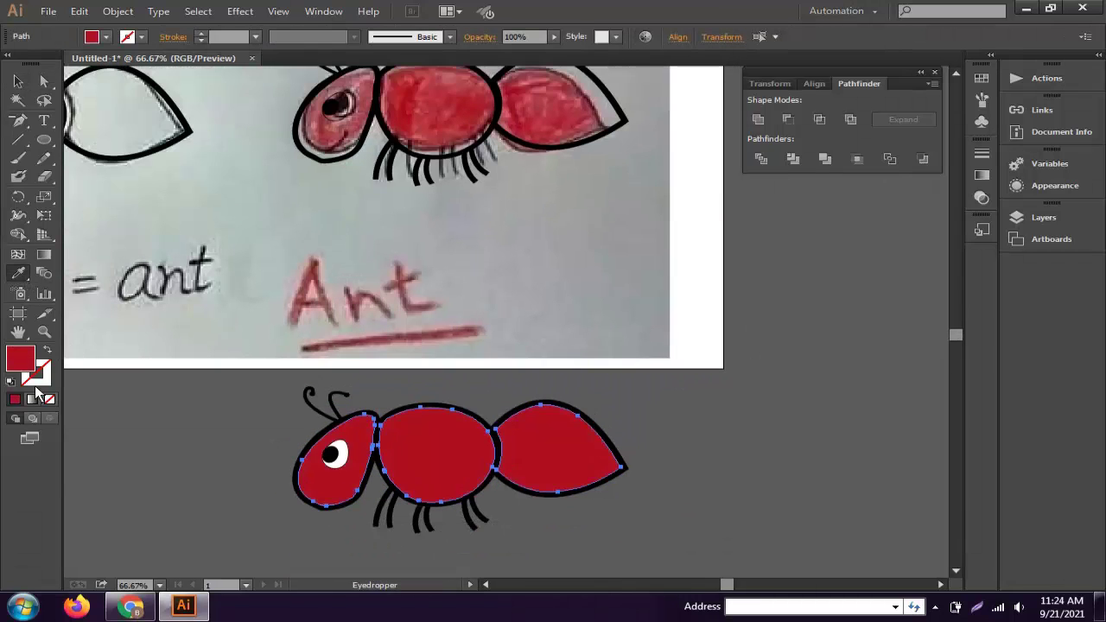
double_click(21, 358)
left_click(763, 203)
key("v")
scroll(812, 371, "down", 1)
left_click_drag(466, 430, 479, 465)
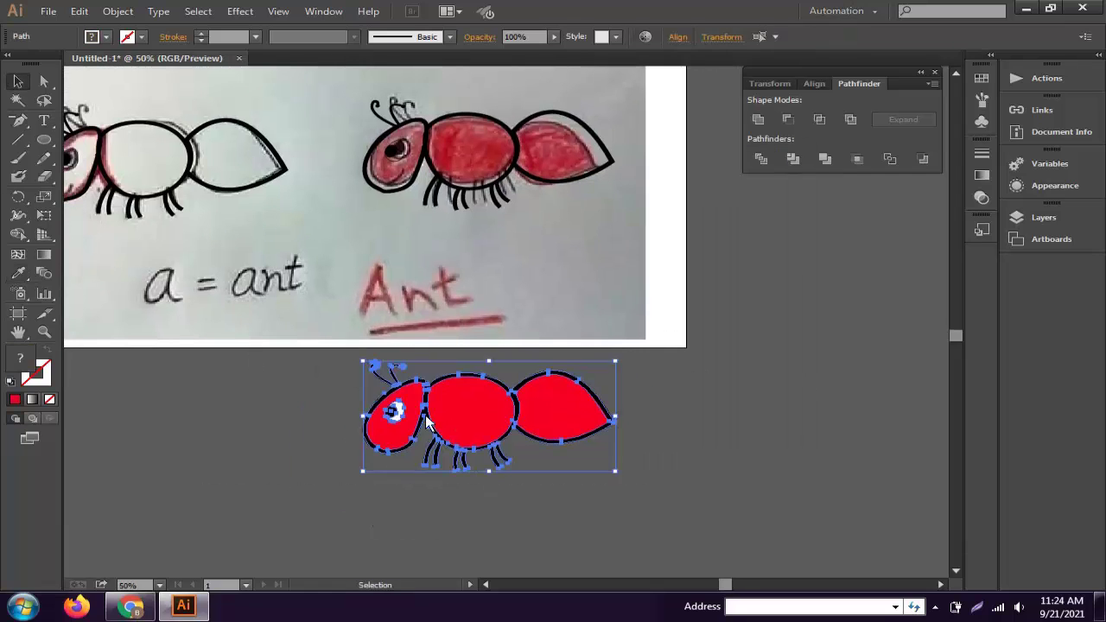
- Type an 'a=ant' text label below the ant
key("t")
left_click(251, 453)
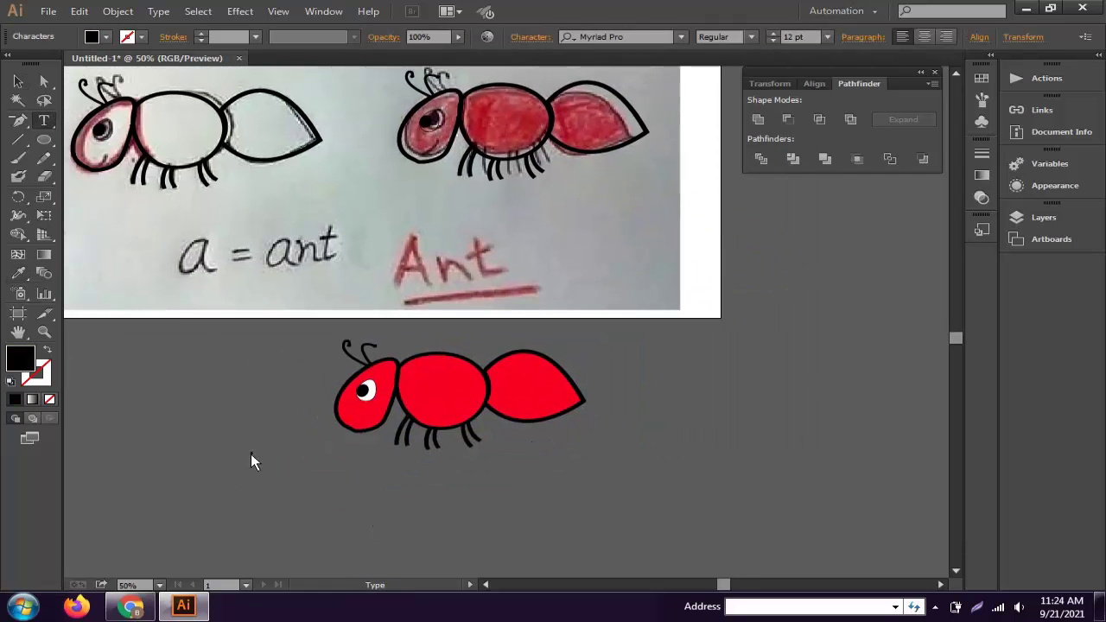
type("adf")
key("ctrl+a")
type("a")
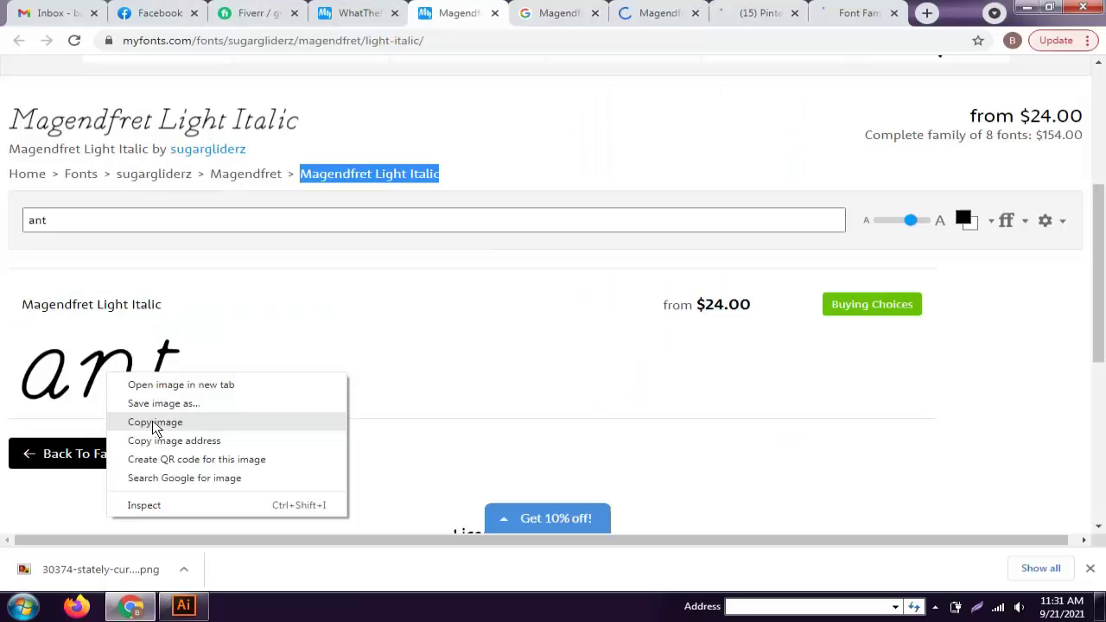
- Paste the cursive 'ant' image below the label and Image Trace it
left_click(152, 422)
left_click(183, 606)
key("ctrl+v")
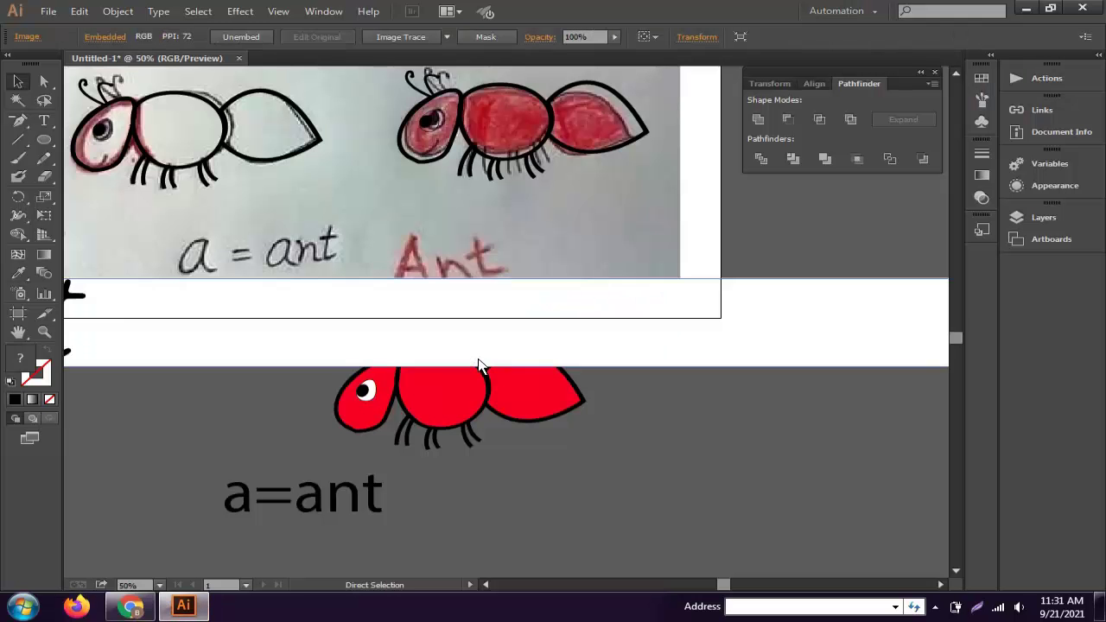
left_click_drag(207, 333, 356, 471)
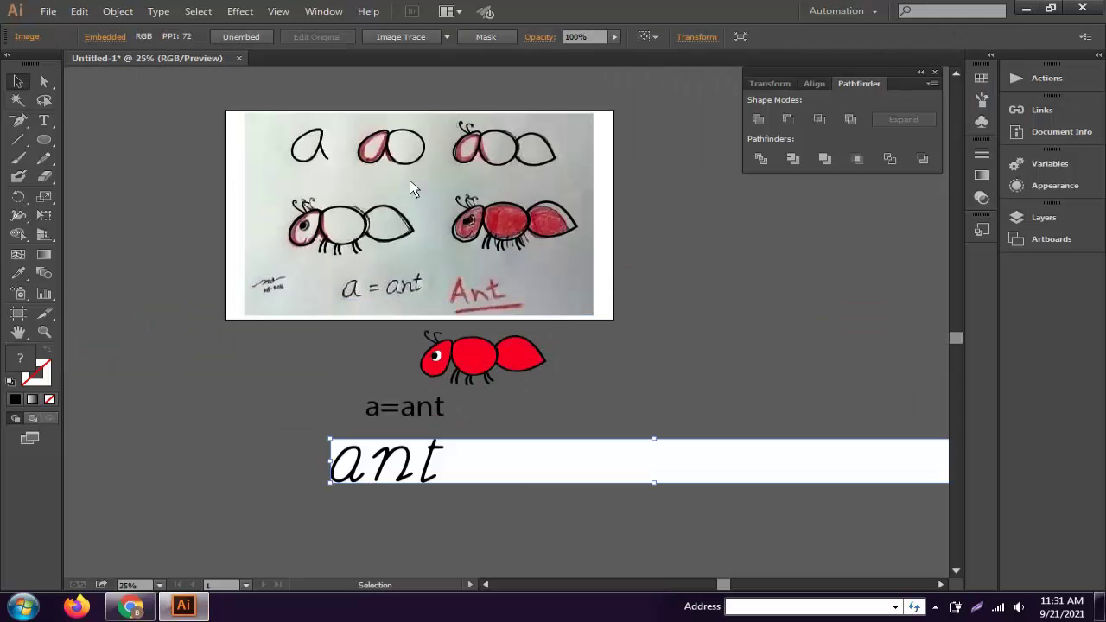
left_click(411, 36)
- Ungroup the traced lettering and delete its white background with the Magic Wand
right_click(525, 385)
left_click(656, 394)
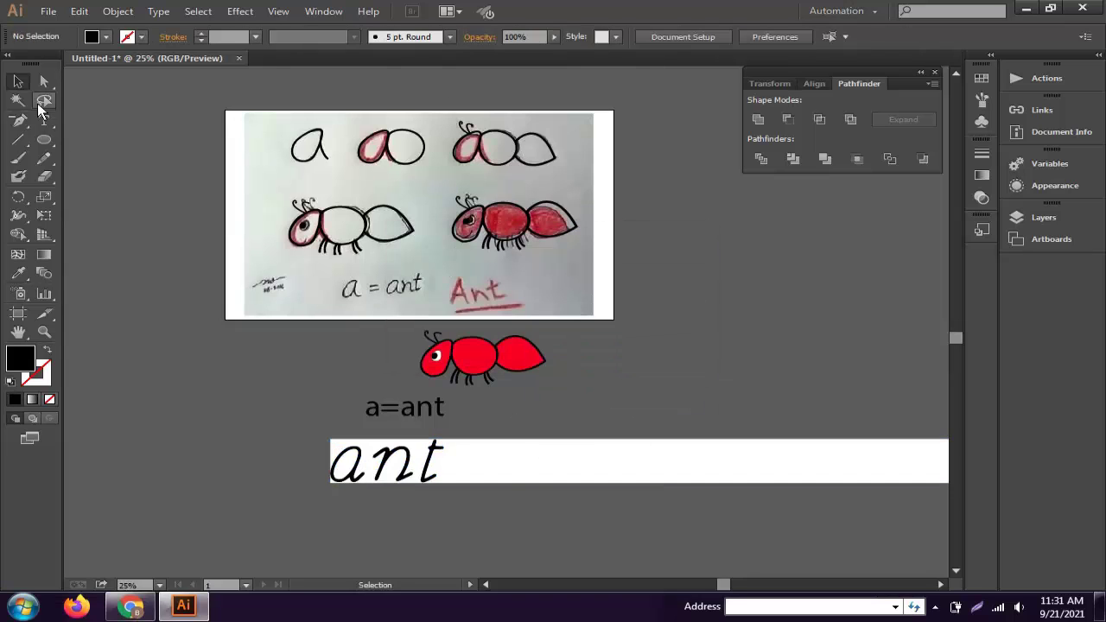
key("y")
left_click(523, 472)
key("Delete")
key("v")
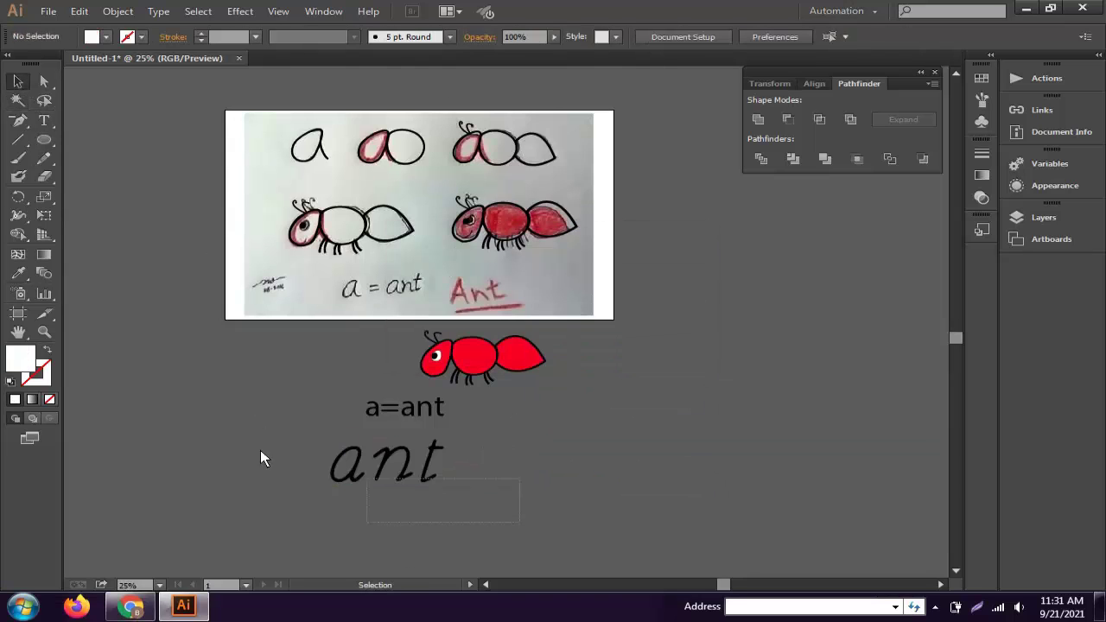
left_click(389, 463)
key("ctrl+plus")
left_click(415, 357)
- Position the cursive lettering under the red ant and group them
left_click_drag(415, 357, 265, 327)
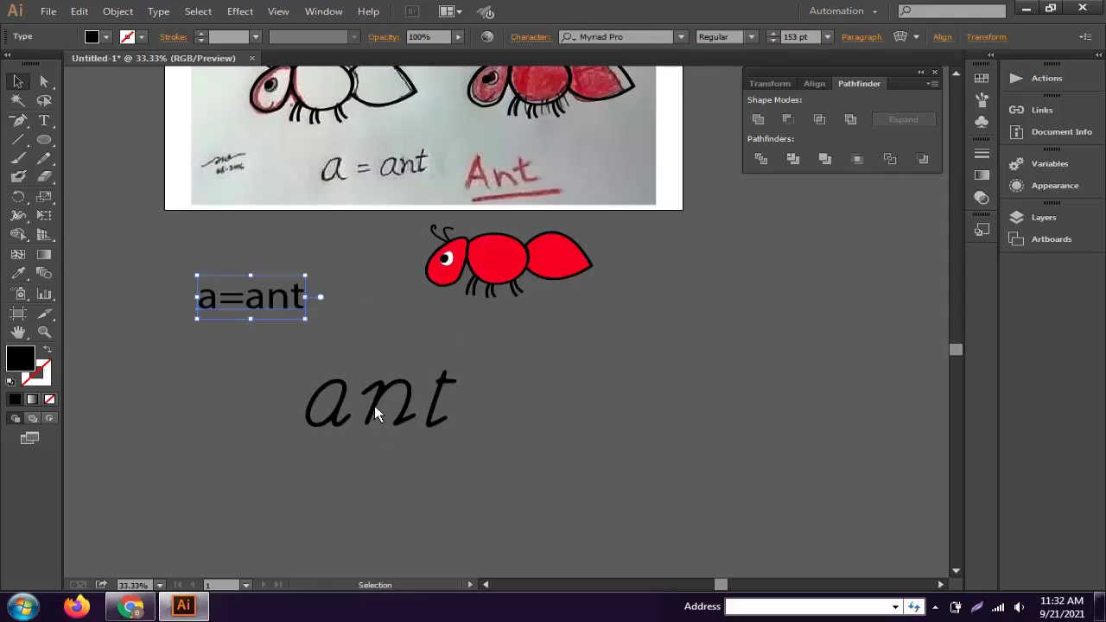
left_click_drag(375, 405, 487, 331)
left_click(526, 377)
left_click_drag(587, 388, 452, 475)
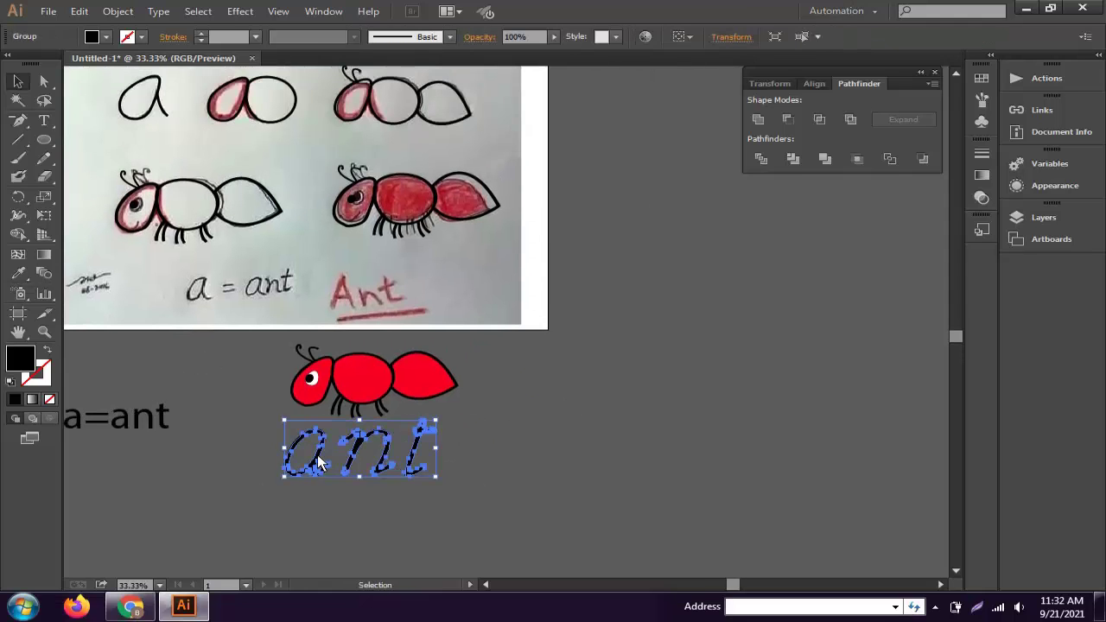
left_click_drag(397, 445, 583, 384)
left_click_drag(626, 453, 286, 346)
mouse_move(412, 445)
left_mouse_down()
mouse_move(701, 321)
mouse_move(402, 348)
left_mouse_up()
key("ctrl+g")
left_click_drag(755, 304, 583, 371)
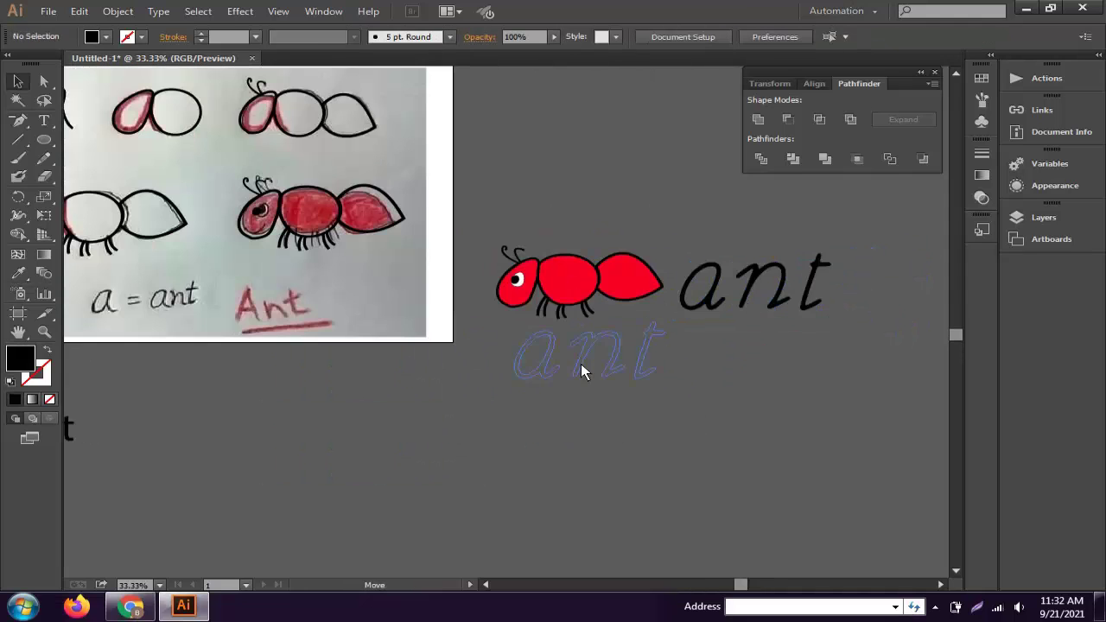
- Horizontally centre the ant over the lettering with Align
left_click(605, 363)
left_click(677, 36)
left_click(536, 80)
left_click(666, 346)
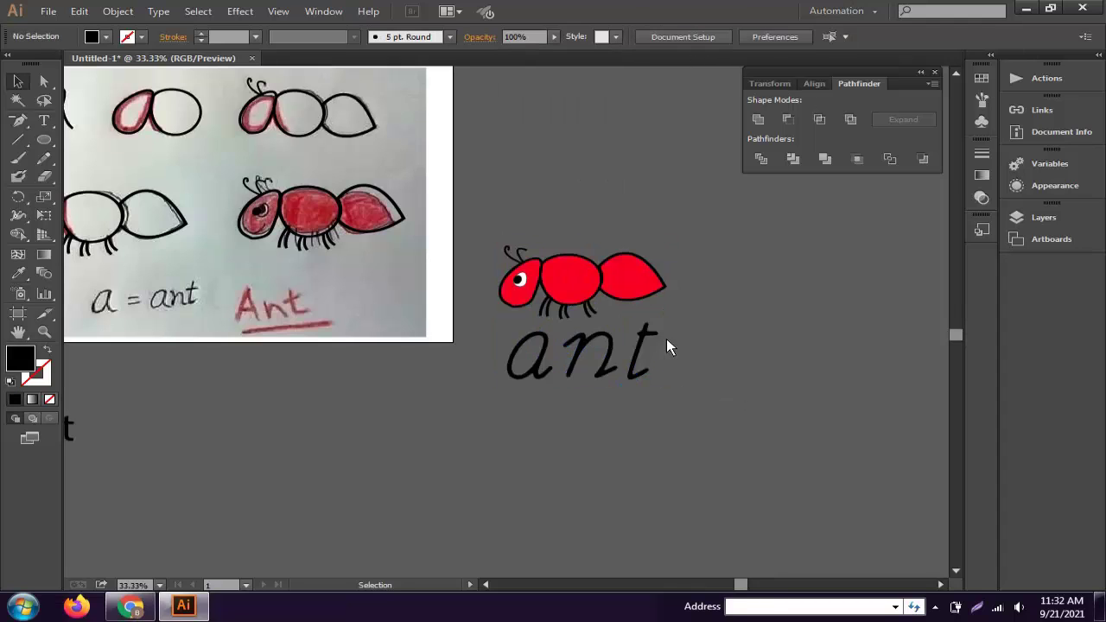
left_click(605, 359)
left_click(502, 376)
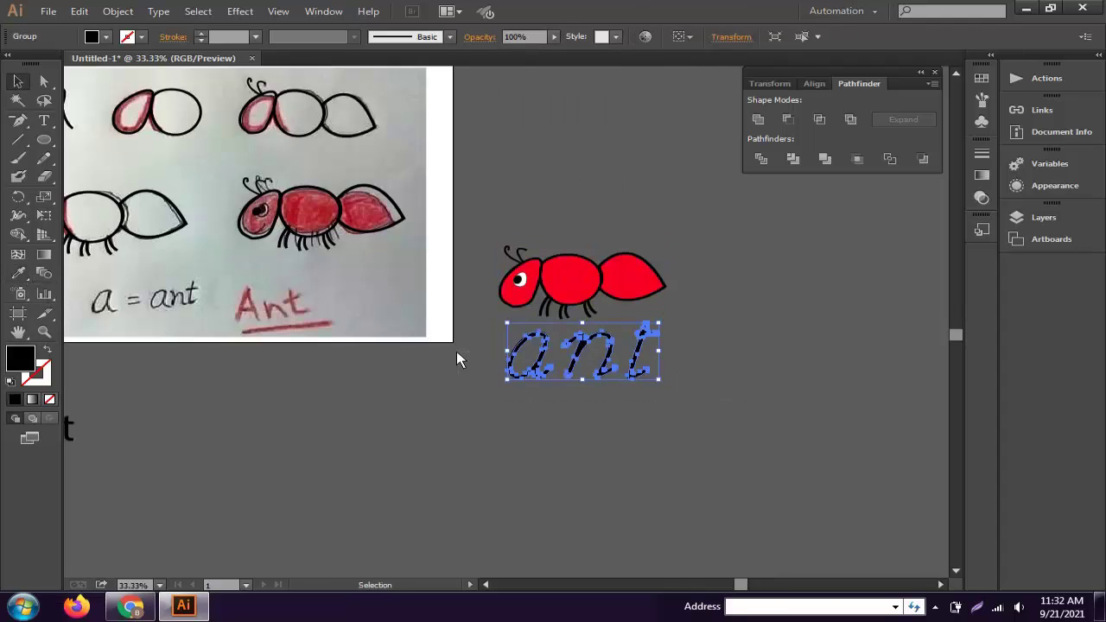
key("ctrl+plus")
key("ctrl+plus")
left_click(467, 363)
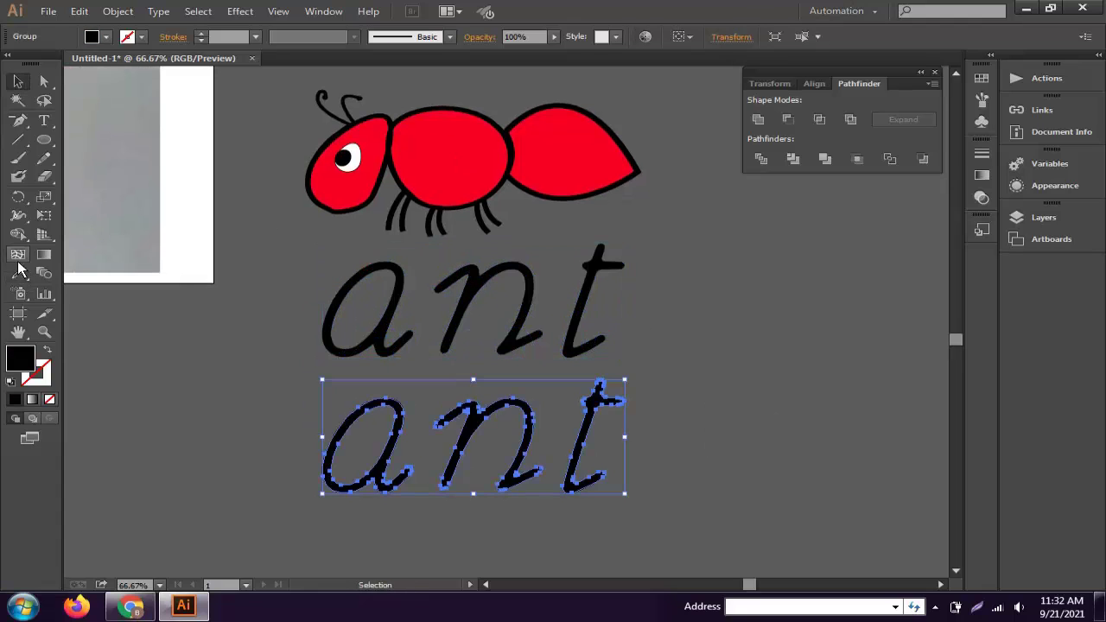
- Eyedrop the ant body's red onto the lettering and give it an 8 pt A8A8A8 stroke
left_click(19, 272)
left_click(462, 112)
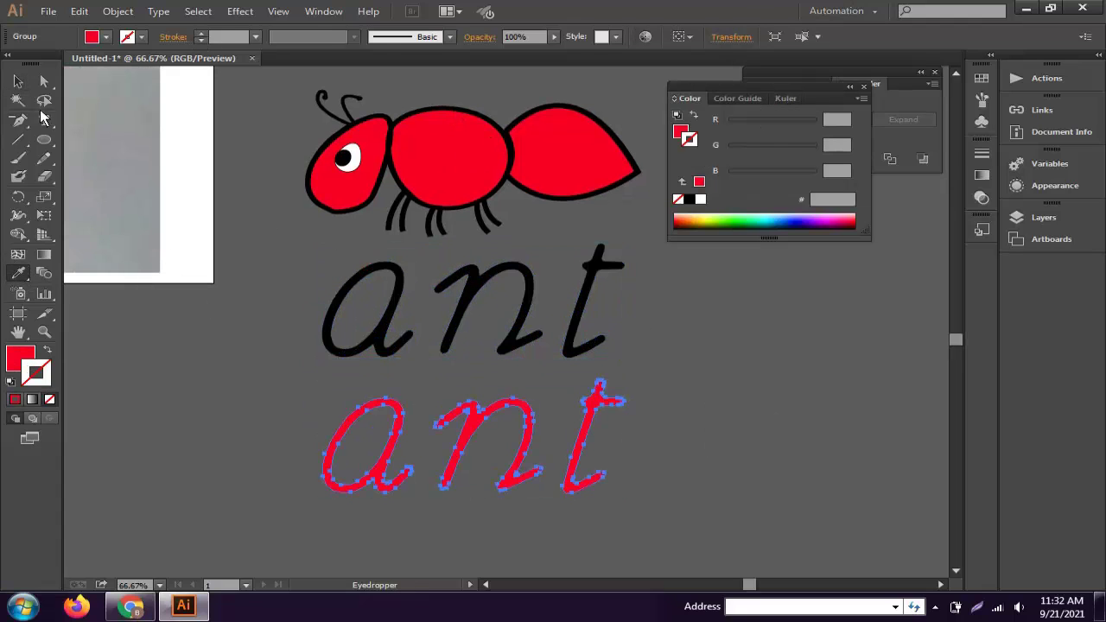
left_click(201, 33)
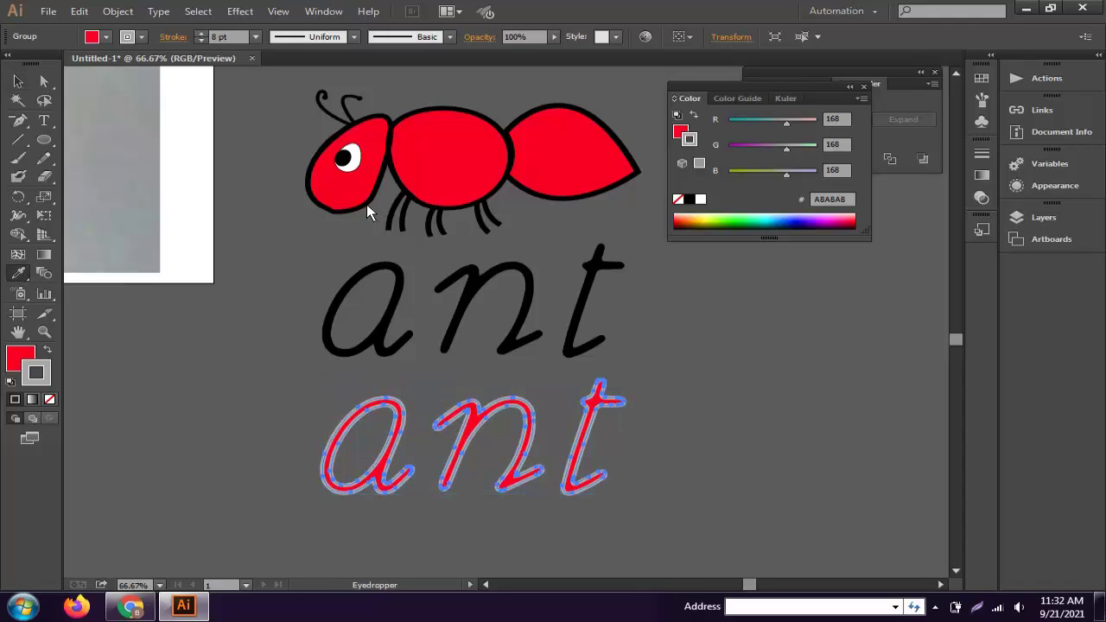